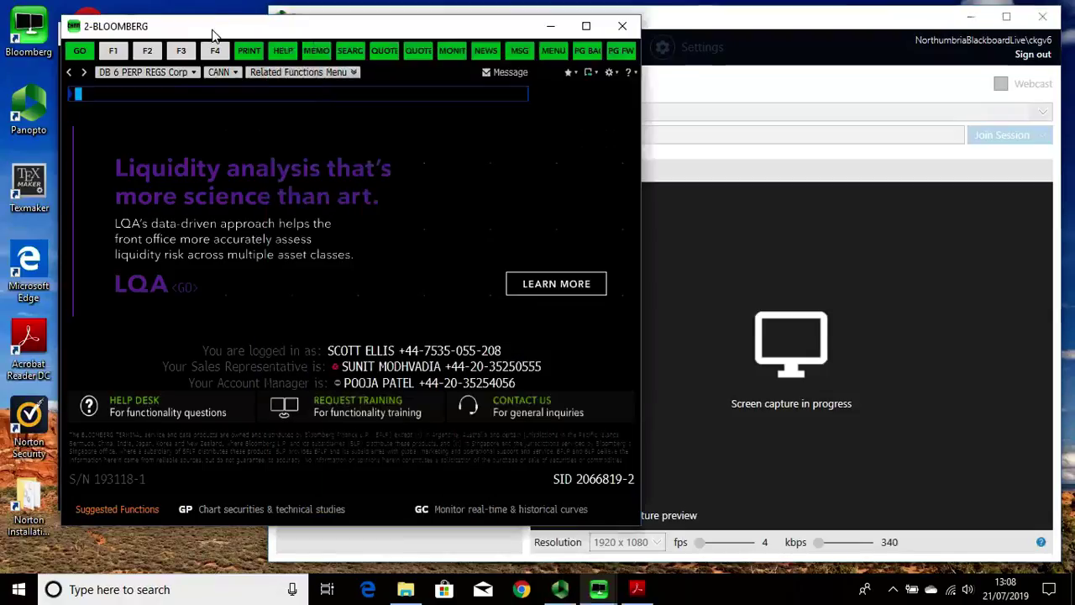
- Bring the LLOYDS BANKING Equity terminal window to the front beside the other terminal
{"action": "left_click", "coordinate": [967, 16]}
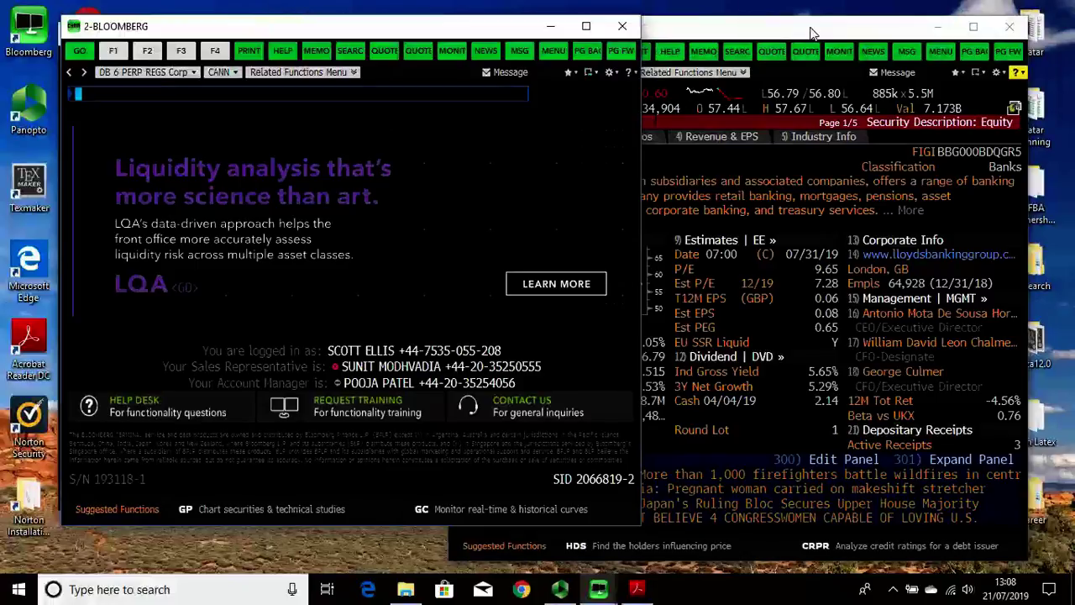
{"action": "left_click", "coordinate": [811, 32]}
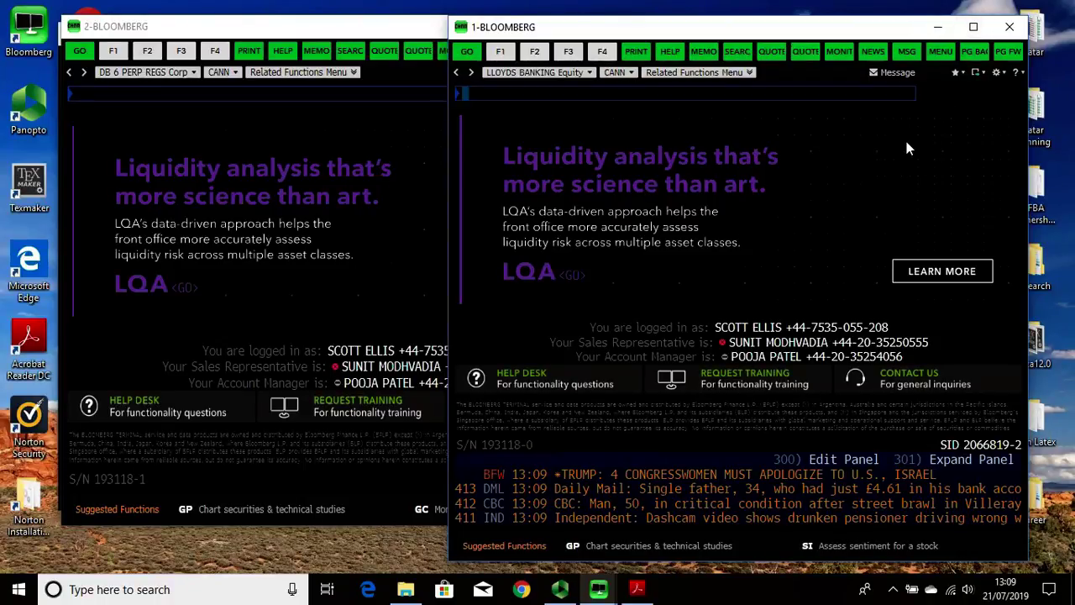
- Maximise and restore the LLOYDS BANKING window, then maximise the DB 6 PERP REGS Corp terminal
{"action": "left_click", "coordinate": [972, 32]}
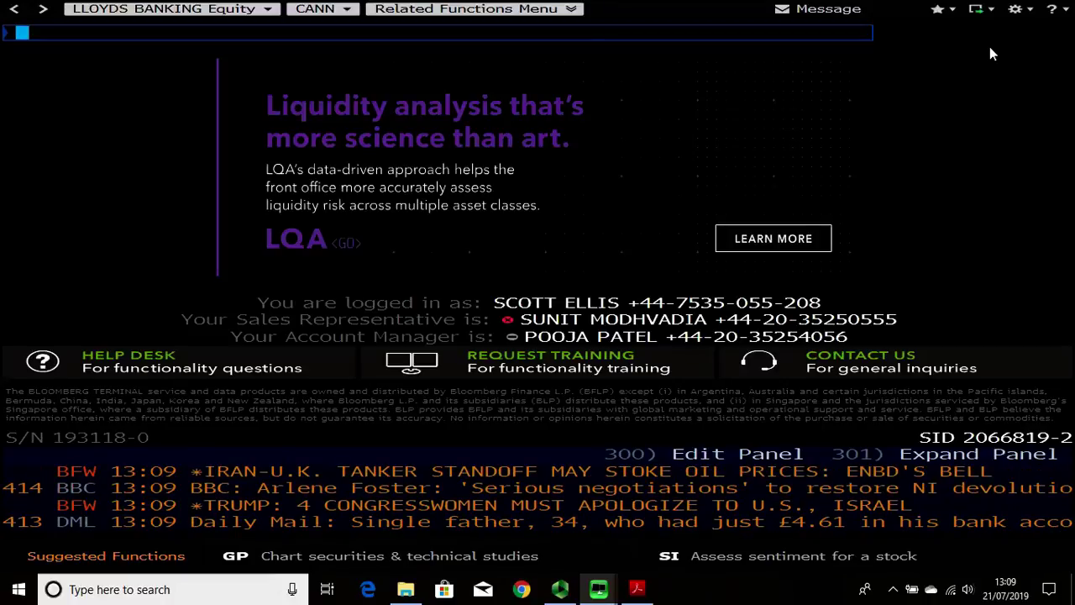
{"action": "left_click", "coordinate": [977, 8]}
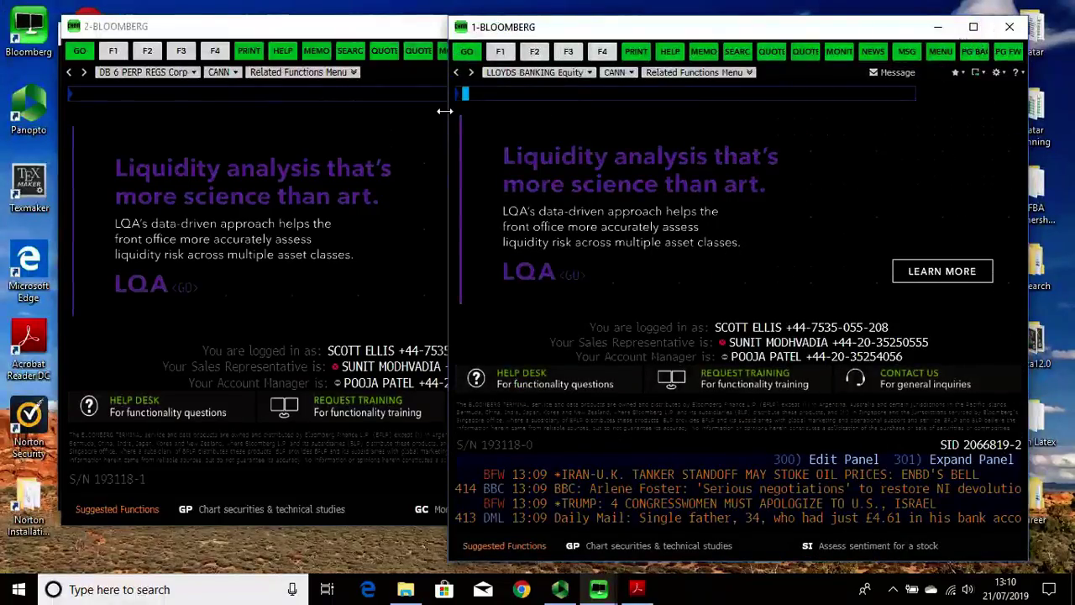
{"action": "left_click", "coordinate": [372, 118]}
{"action": "left_click", "coordinate": [586, 27]}
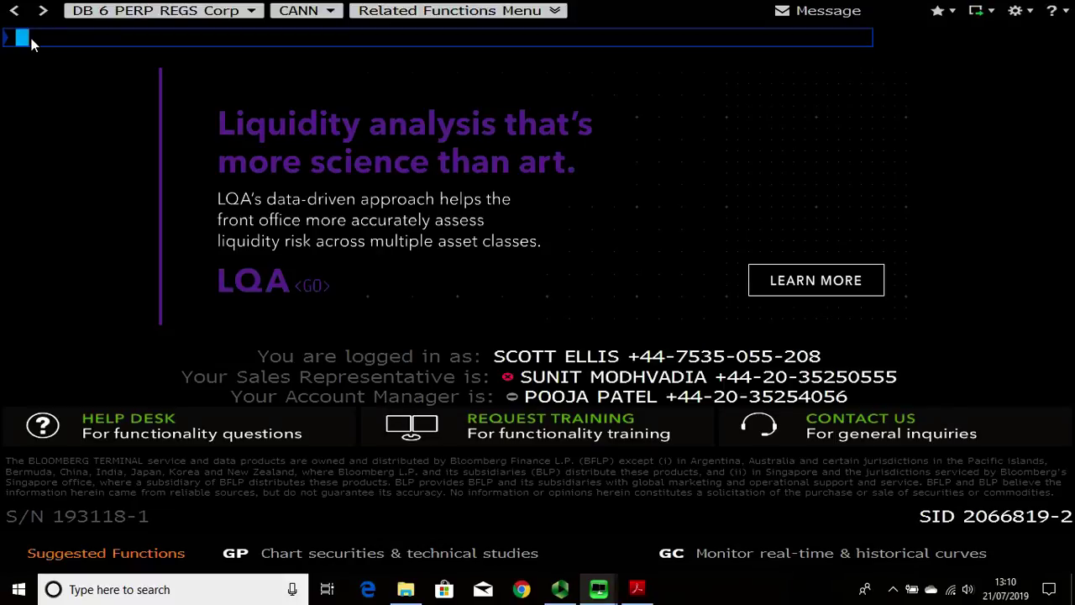
- Run a SEARCH APPLE query from the terminal command line
{"action": "type", "text": "APPLE"}
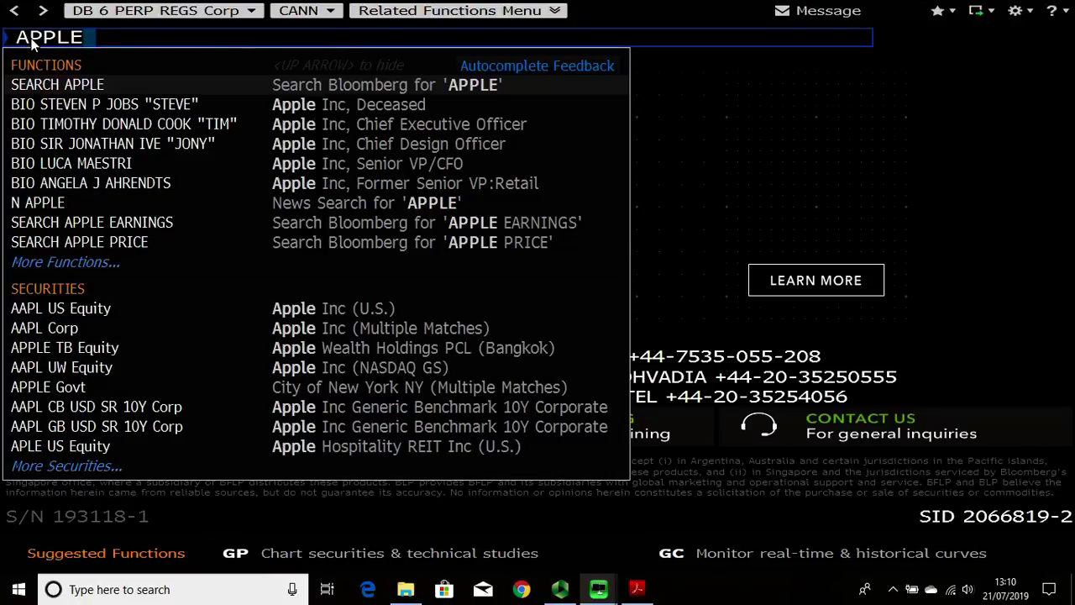
{"action": "key", "text": "Return"}
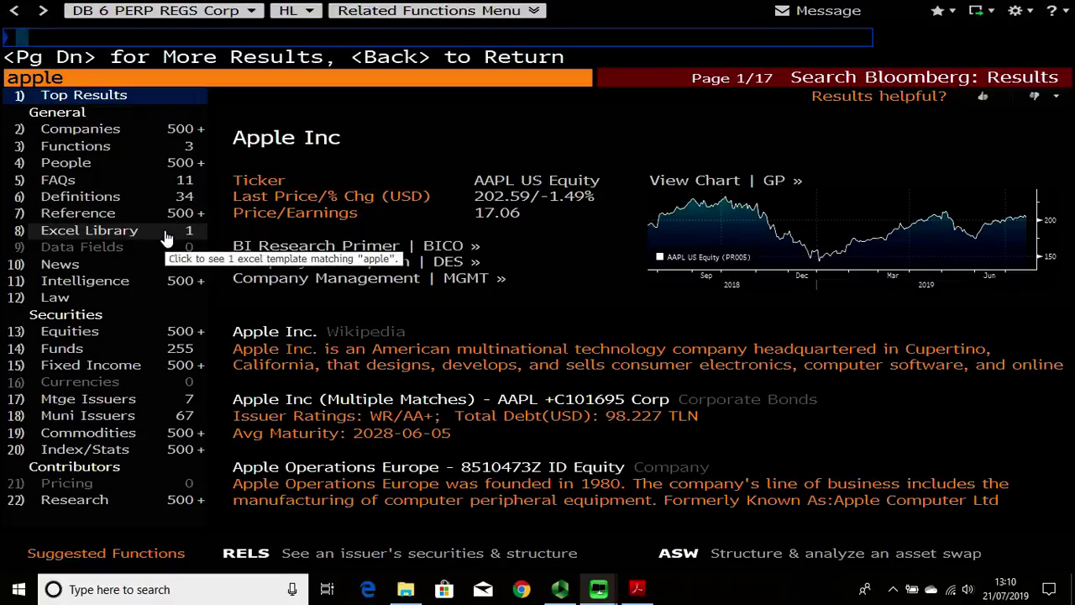
- Enter APPLE in the command line to list matching securities, with AAPL US Equity first
{"action": "type", "text": "APPLE"}
{"action": "left_click", "coordinate": [104, 32]}
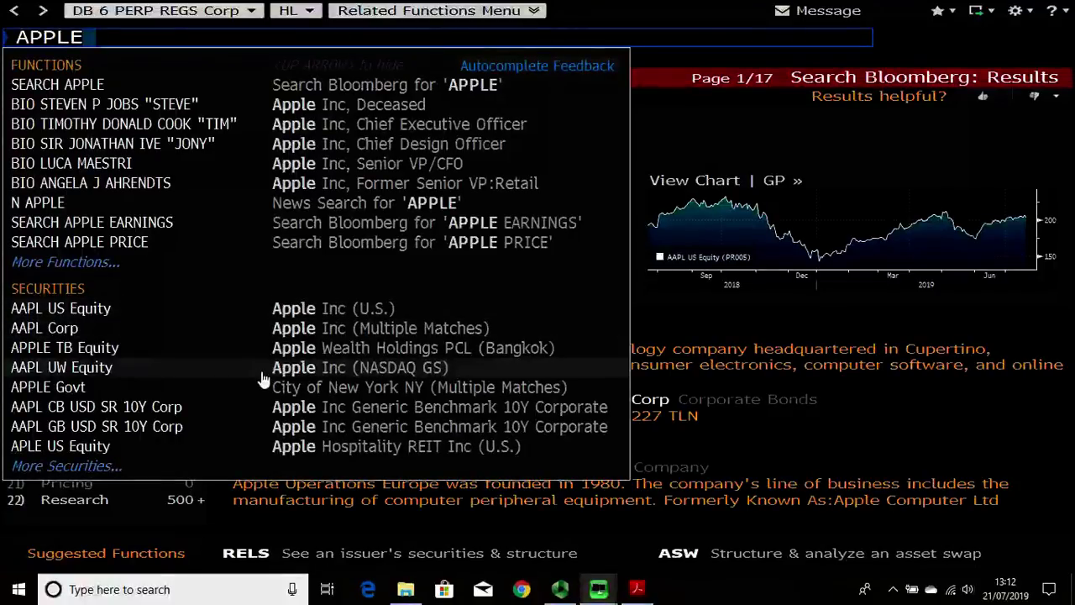
- Choose AAPL US Equity from the suggestions to show its Analyze APPLE INC Equity menu
{"action": "left_click", "coordinate": [87, 310]}
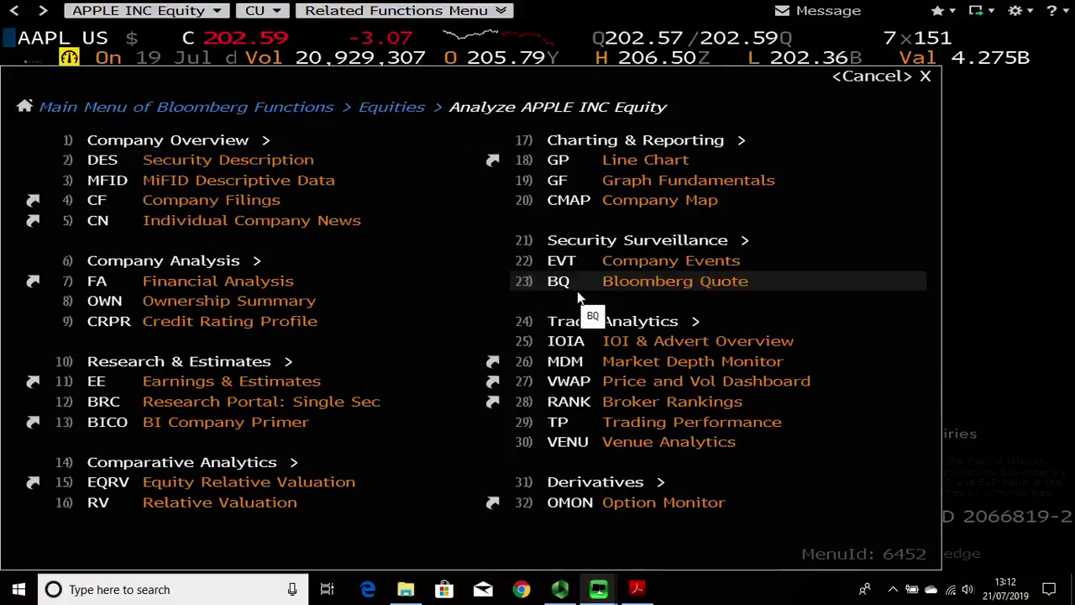
{"action": "type", "text": "MAIN"}
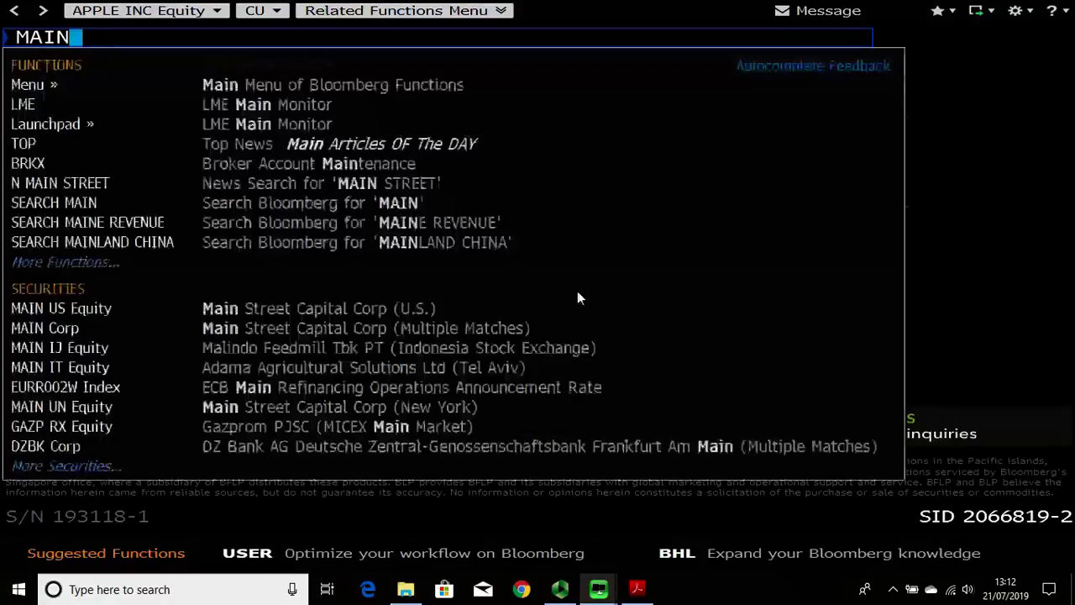
{"action": "key", "text": "Return"}
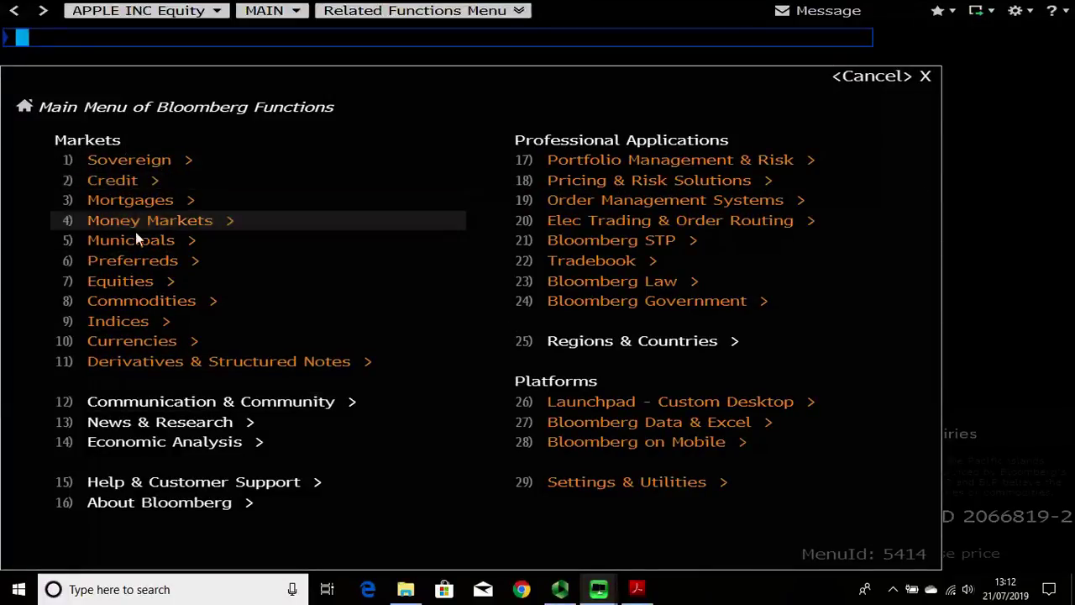
{"action": "left_click", "coordinate": [147, 291]}
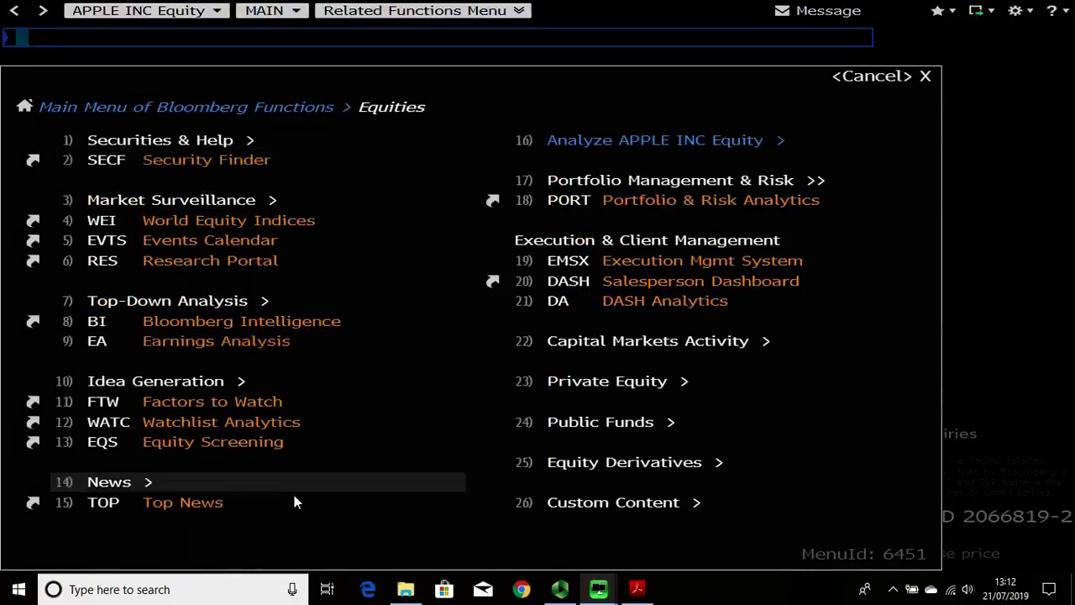
{"action": "left_click", "coordinate": [735, 139]}
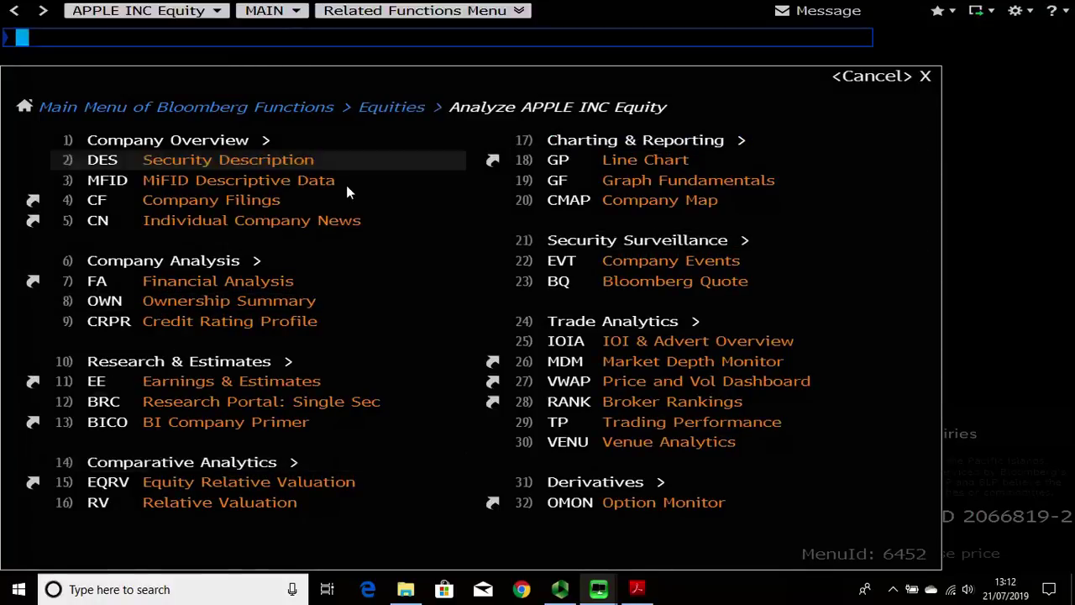
- Open Apple's DES page, view Issue Info and Ratios, then return to Profile
{"action": "left_click", "coordinate": [149, 161]}
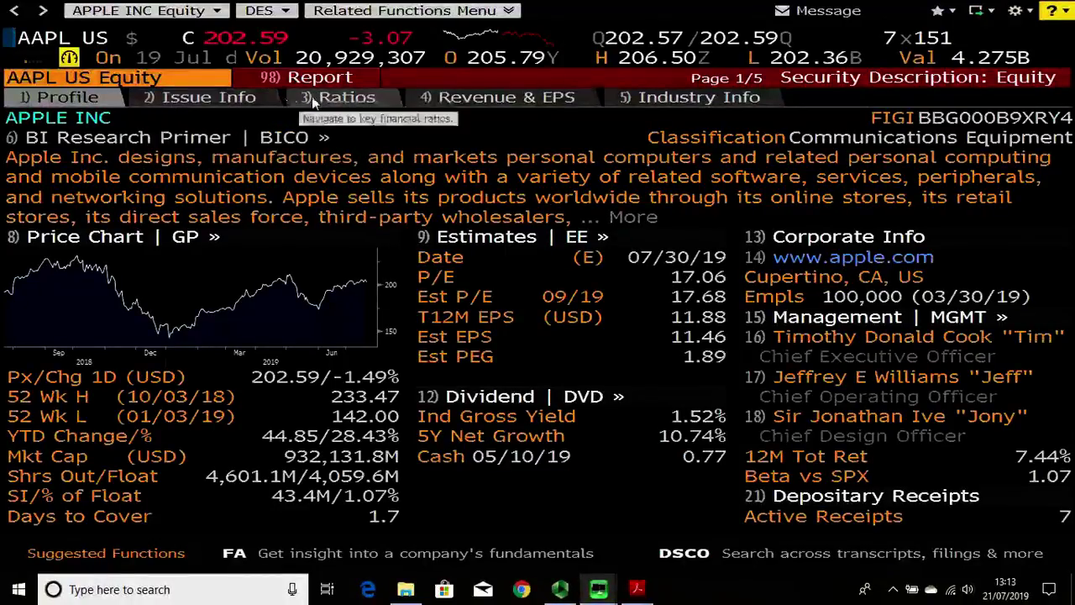
{"action": "left_click", "coordinate": [230, 102]}
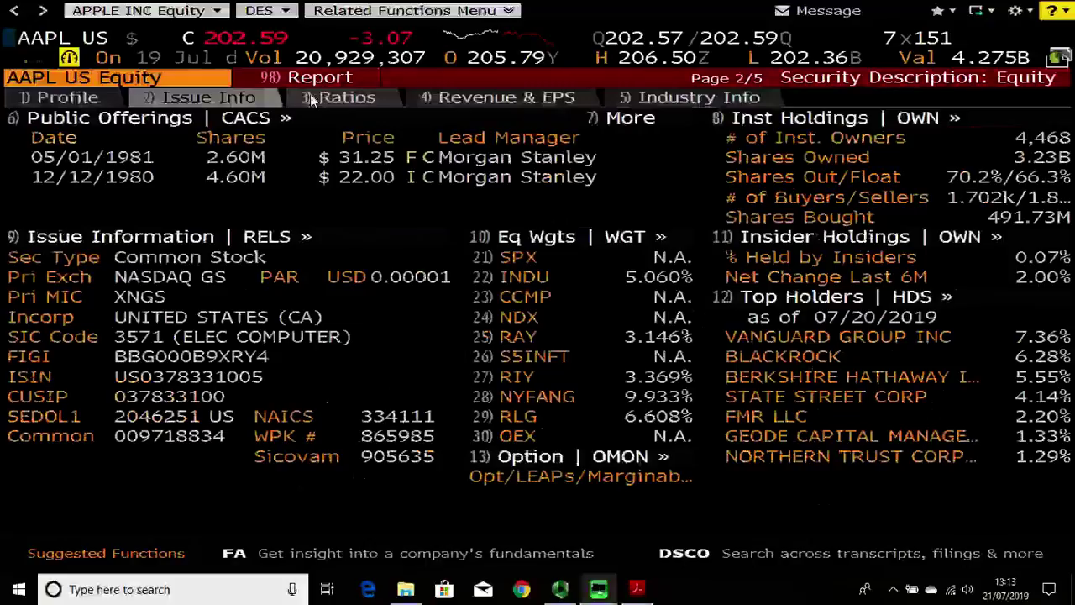
{"action": "left_click", "coordinate": [337, 99]}
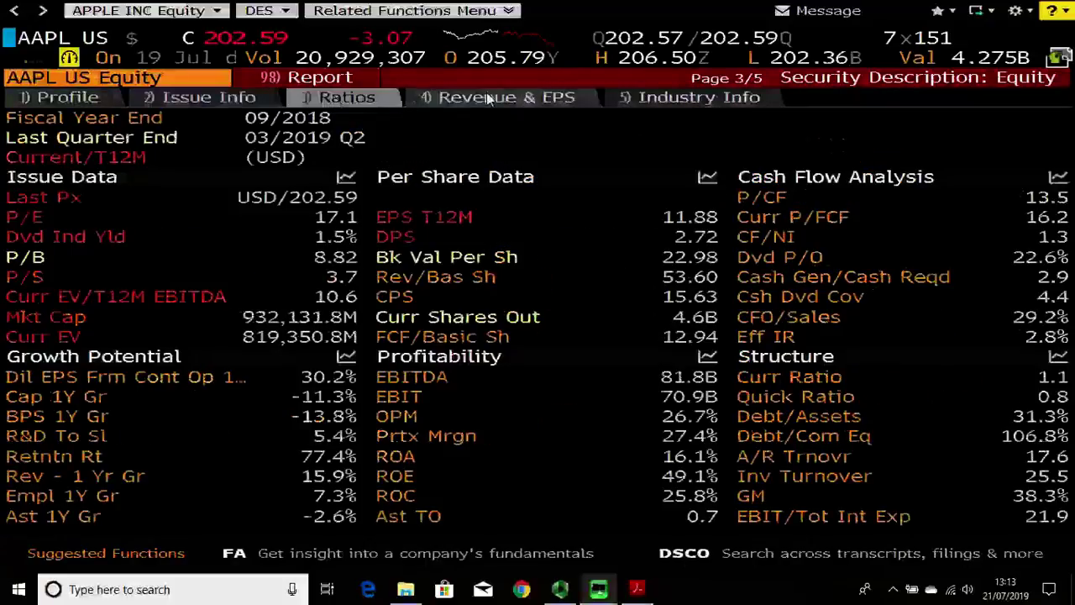
{"action": "left_click", "coordinate": [77, 99]}
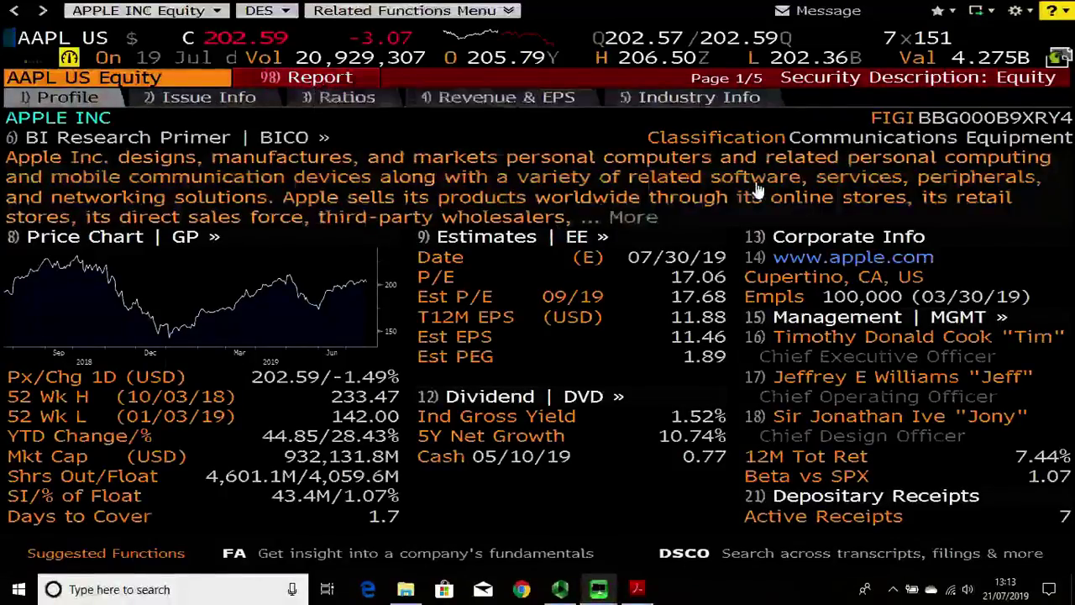
{"action": "left_click", "coordinate": [1054, 17]}
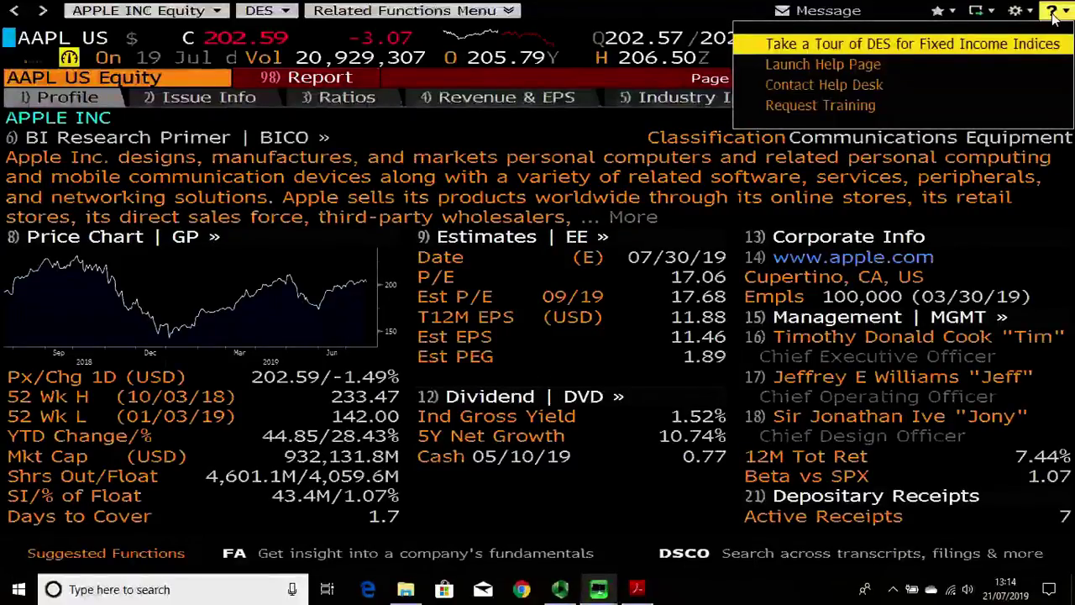
{"action": "left_click", "coordinate": [875, 63]}
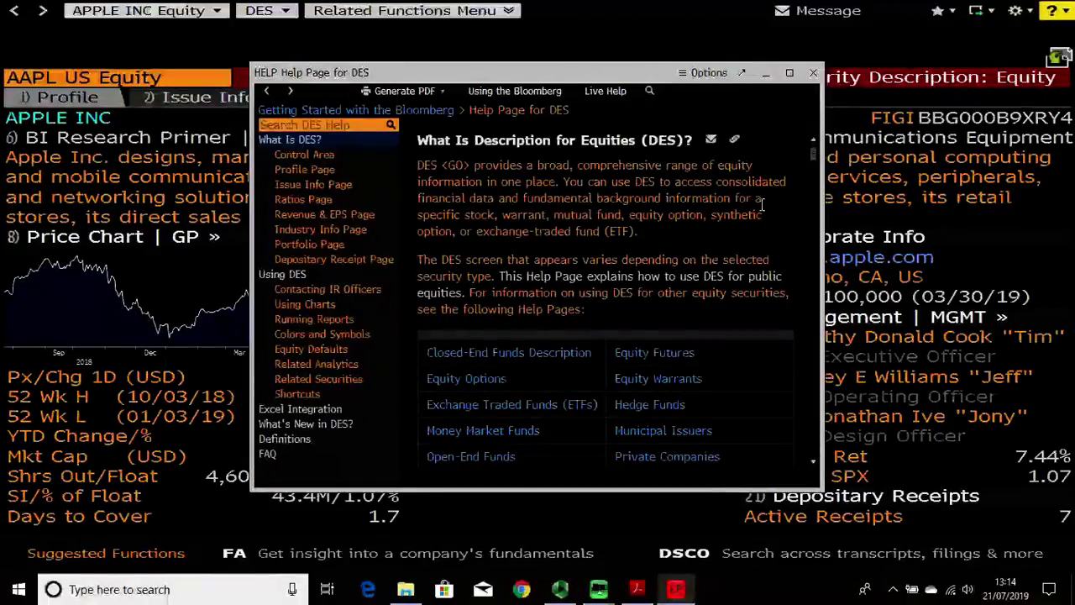
{"action": "left_click", "coordinate": [813, 74]}
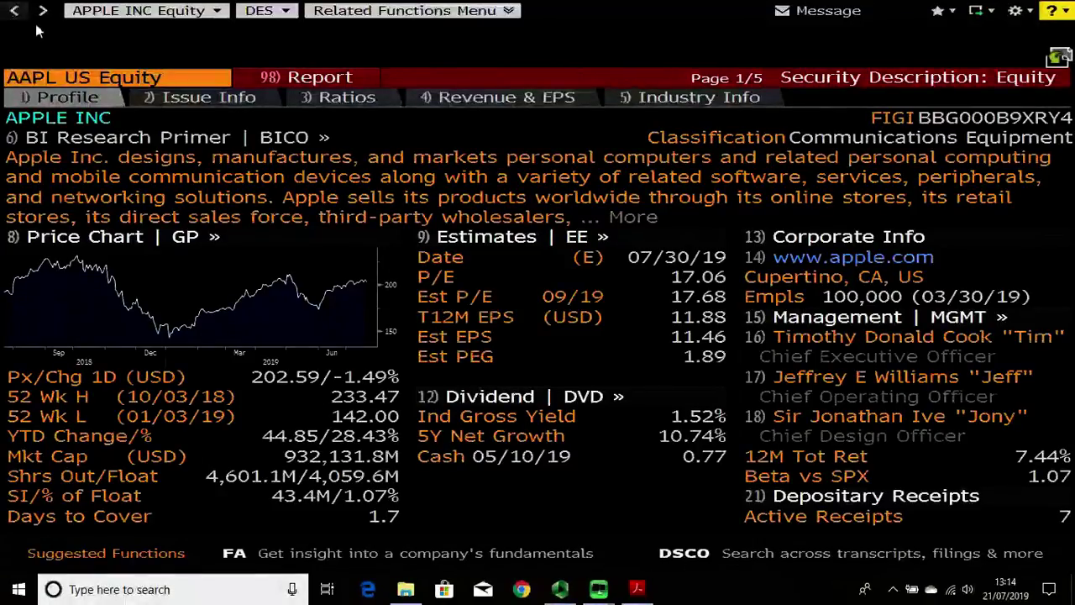
{"action": "left_click", "coordinate": [14, 10]}
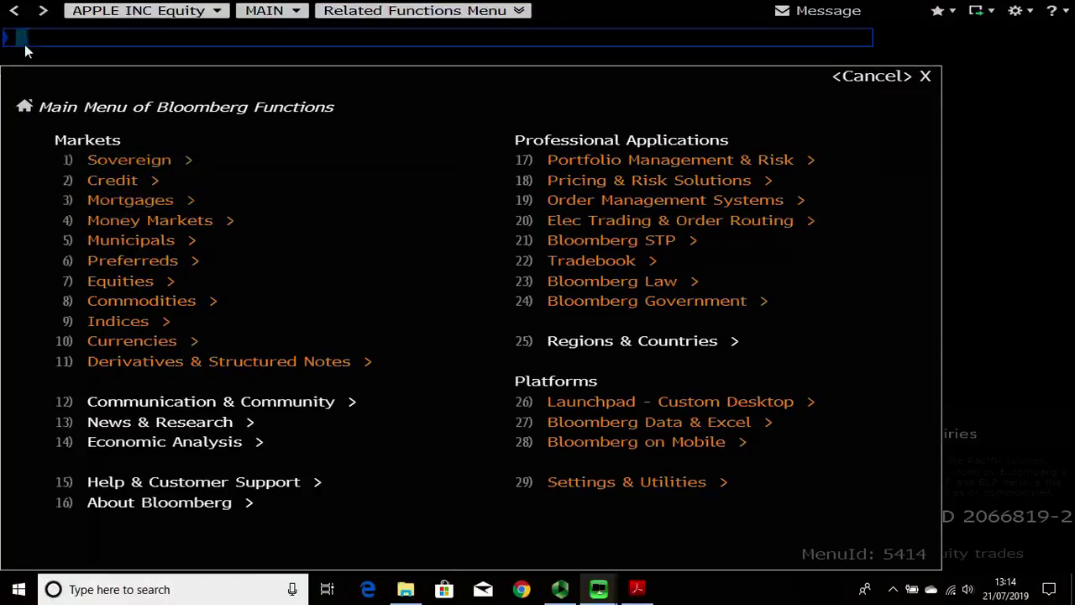
- Load AAPL US Equity and open its FA Adj Highlights table for 2011–2020 estimates
{"action": "type", "text": "AAPL"}
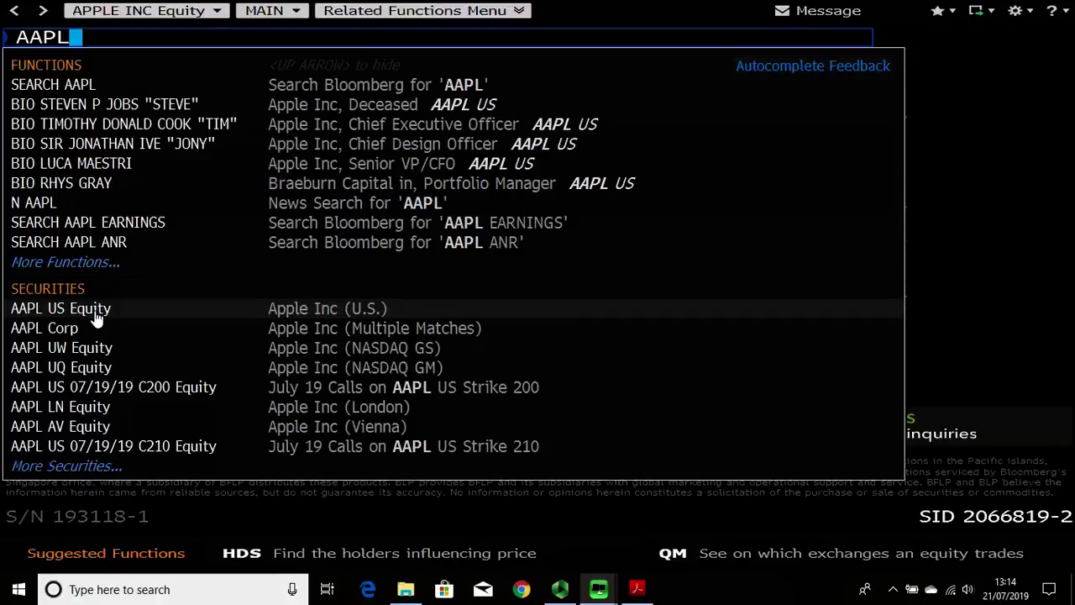
{"action": "left_click", "coordinate": [95, 311]}
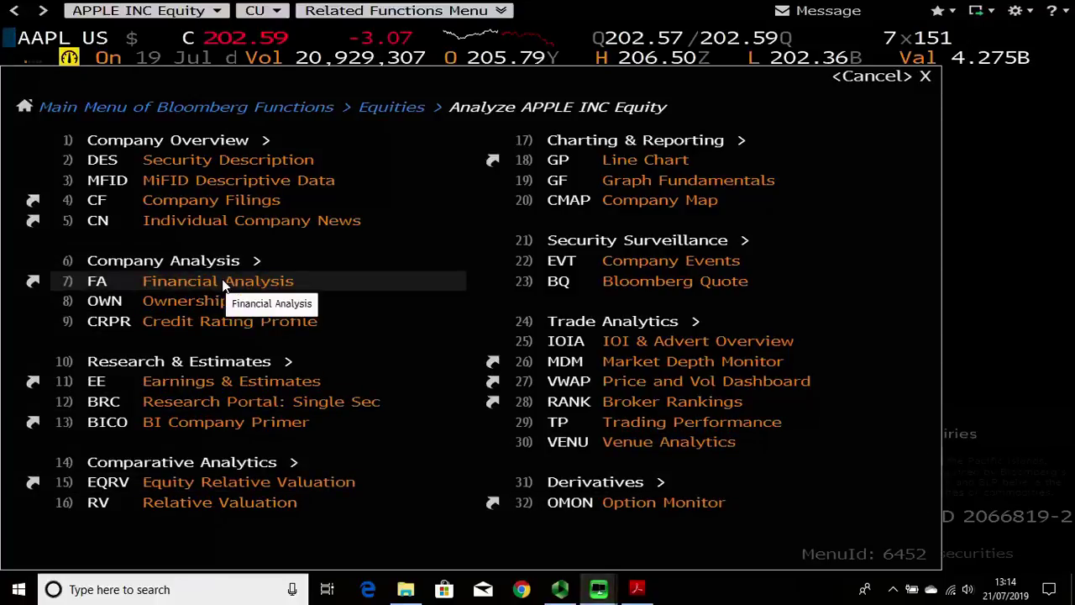
{"action": "left_click", "coordinate": [115, 281]}
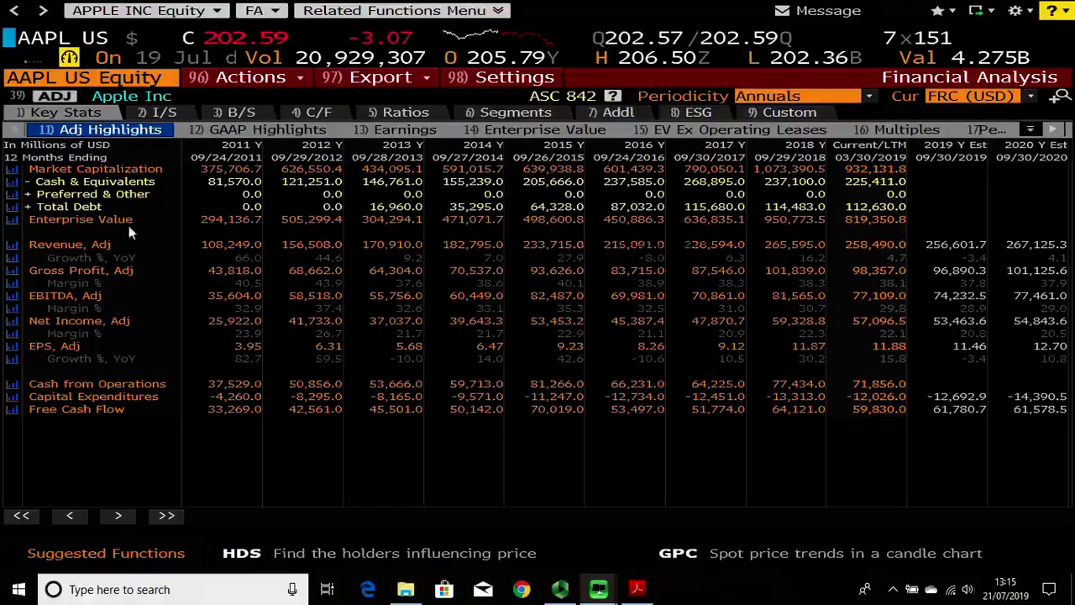
- Switch the Financial Analysis to the I/S income statement view
{"action": "left_click", "coordinate": [172, 115]}
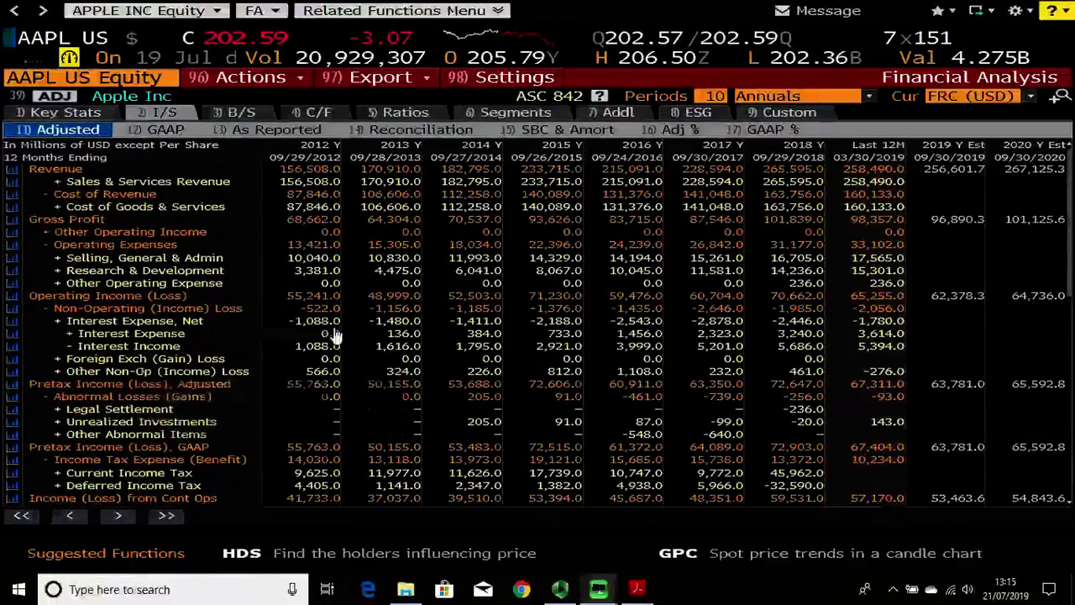
- Switch the income statement to the As Reported view covering 2009–2018
{"action": "left_click", "coordinate": [265, 131]}
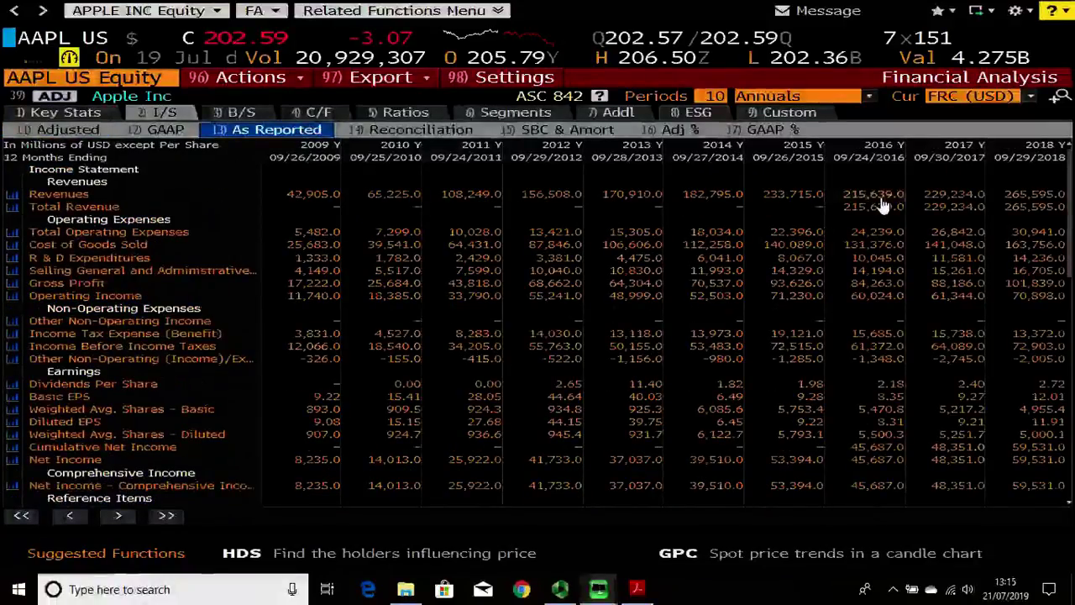
{"action": "left_click", "coordinate": [1037, 198]}
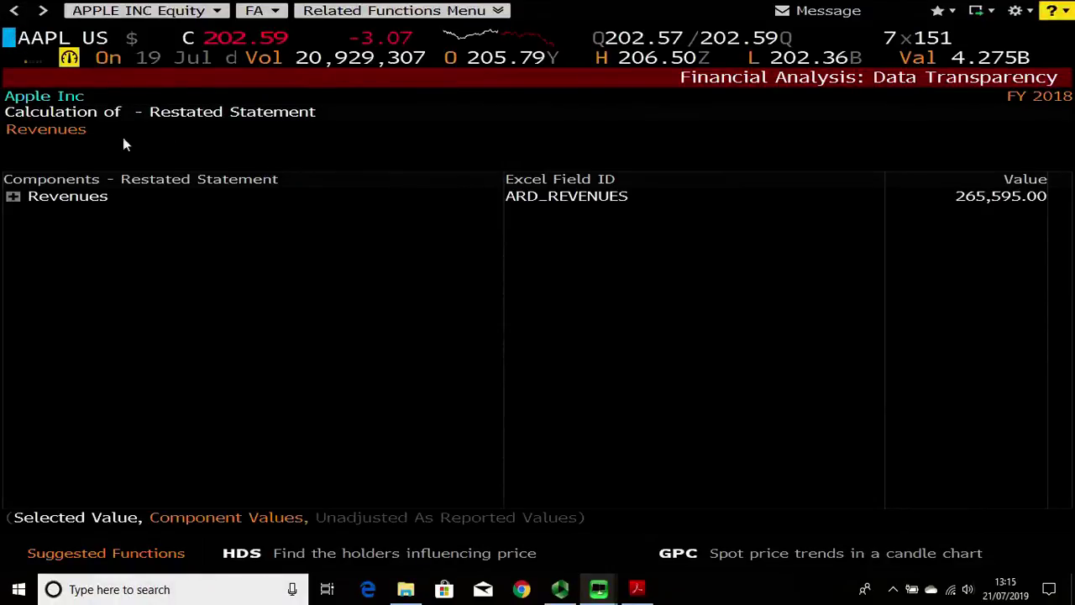
{"action": "left_click", "coordinate": [14, 10]}
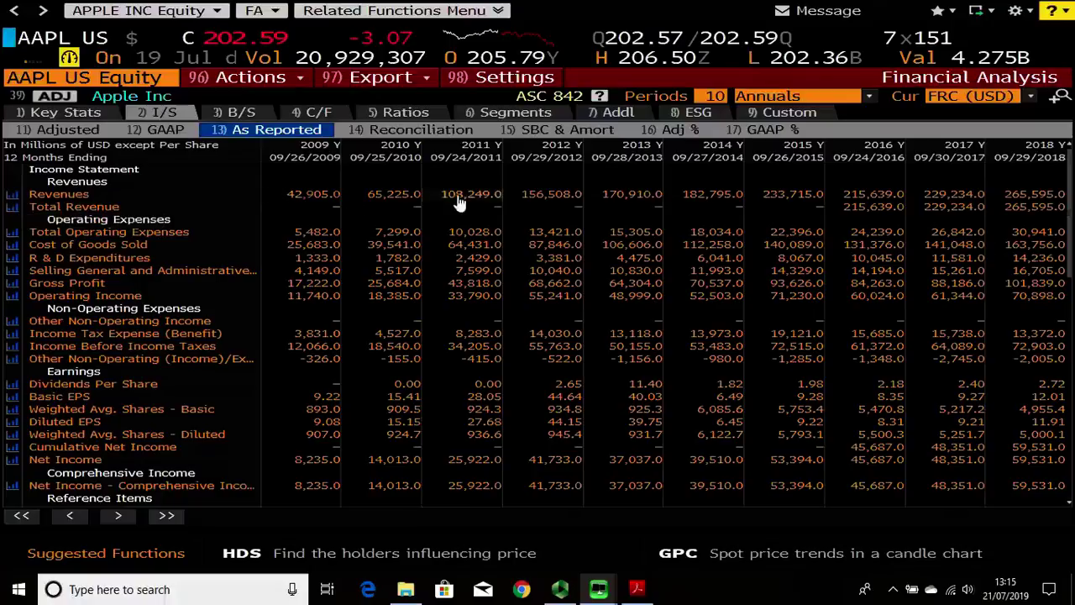
{"action": "left_click", "coordinate": [14, 200]}
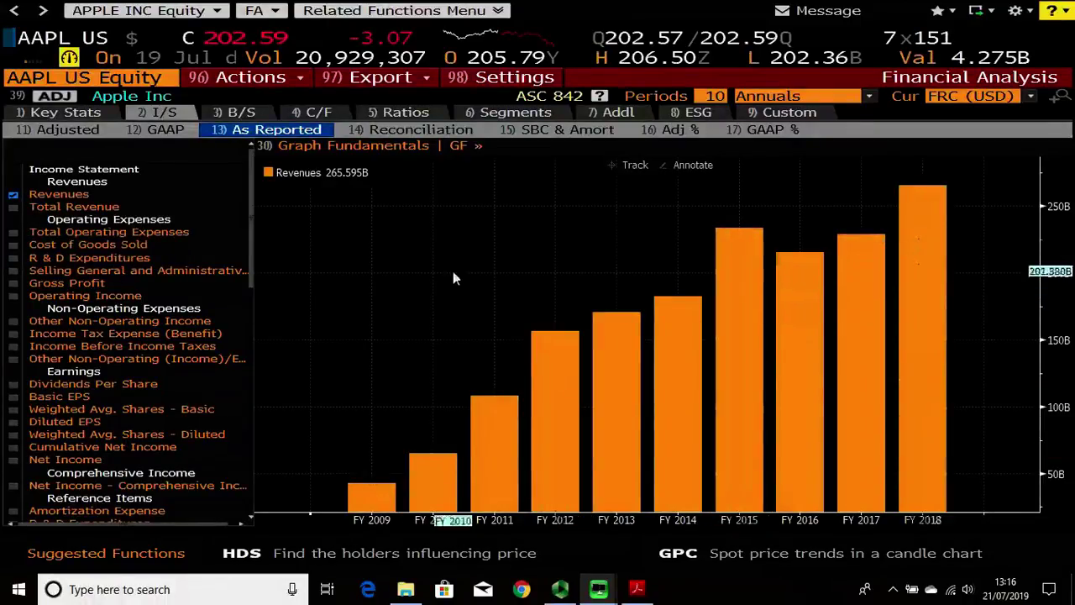
{"action": "key", "text": "Escape"}
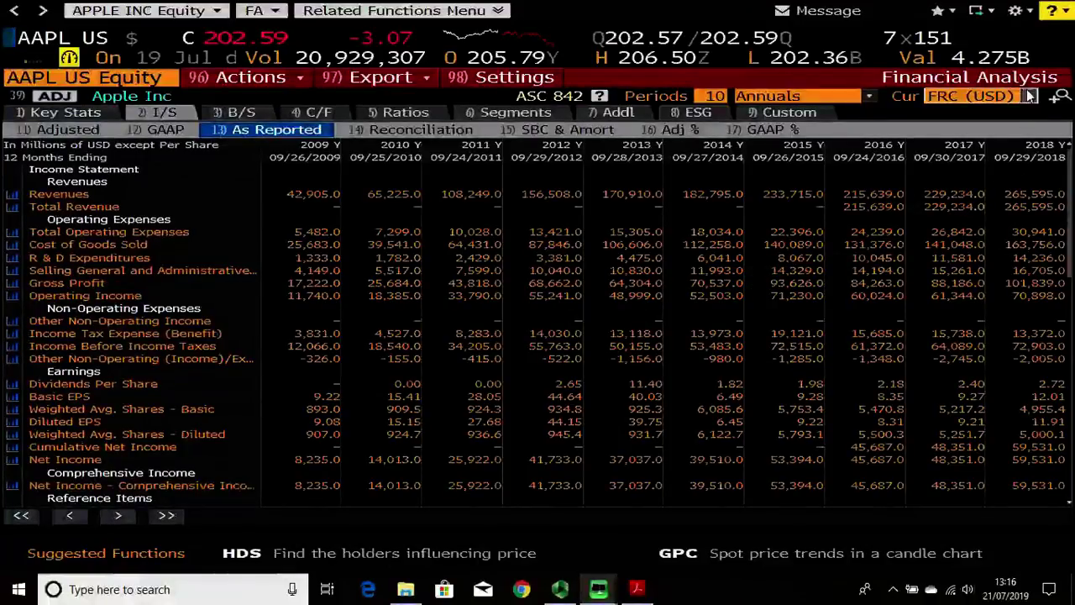
- Set the As Reported income statement currency to USD and show 15 annual periods
{"action": "left_click", "coordinate": [1030, 96]}
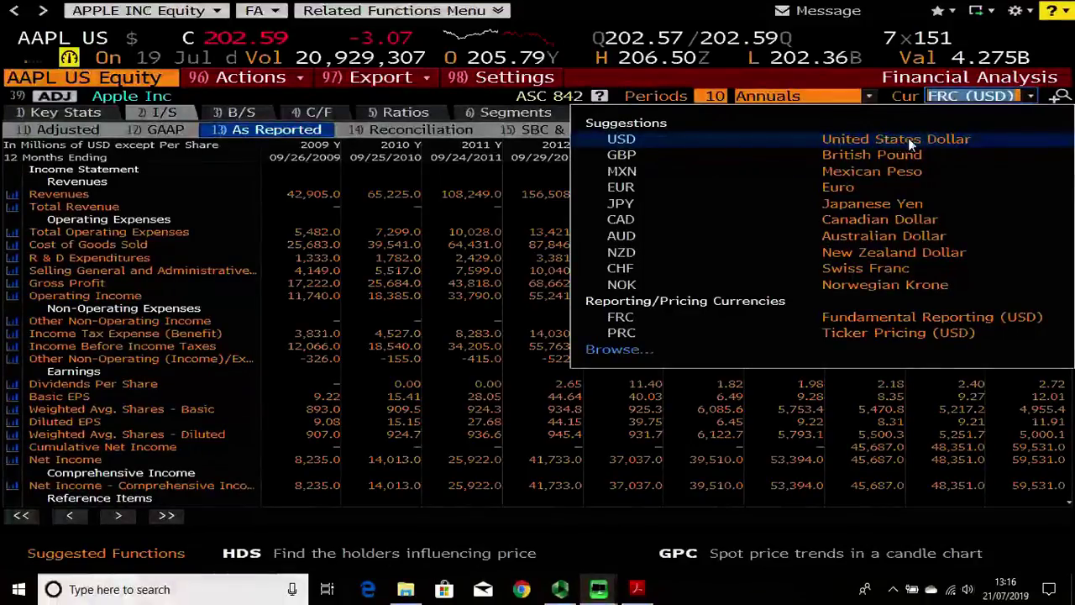
{"action": "left_click", "coordinate": [1034, 98]}
{"action": "key", "text": "shift+Tab"}
{"action": "key", "text": "shift+Tab"}
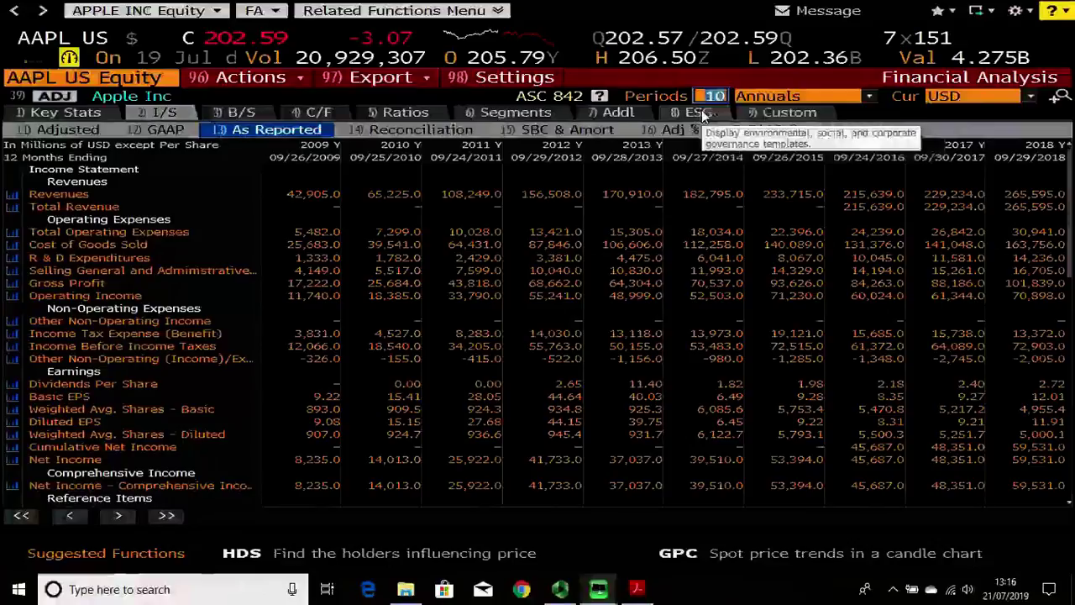
{"action": "type", "text": "15"}
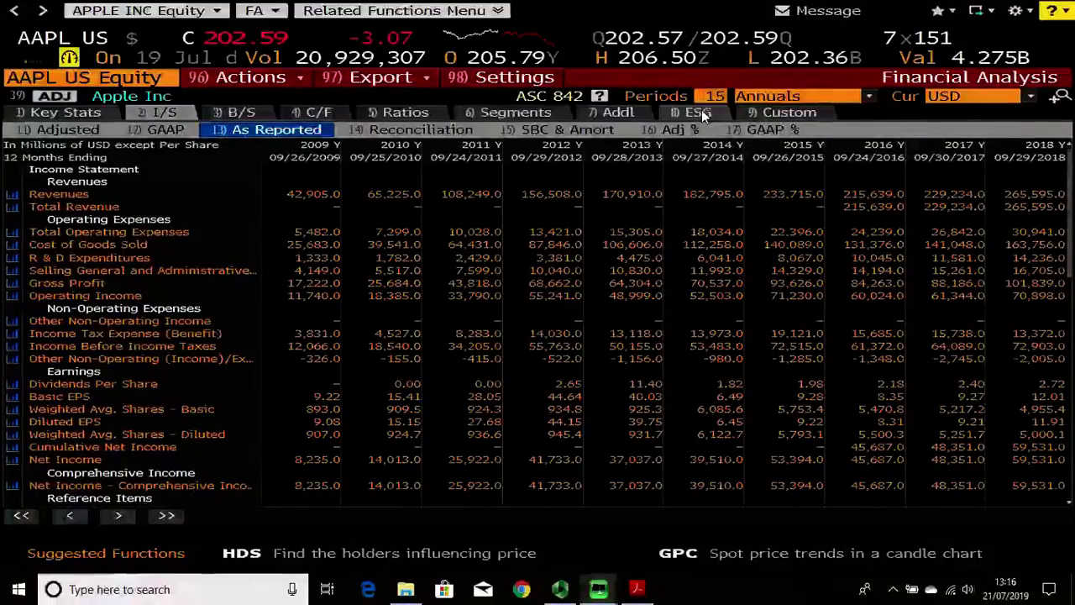
{"action": "key", "text": "Return"}
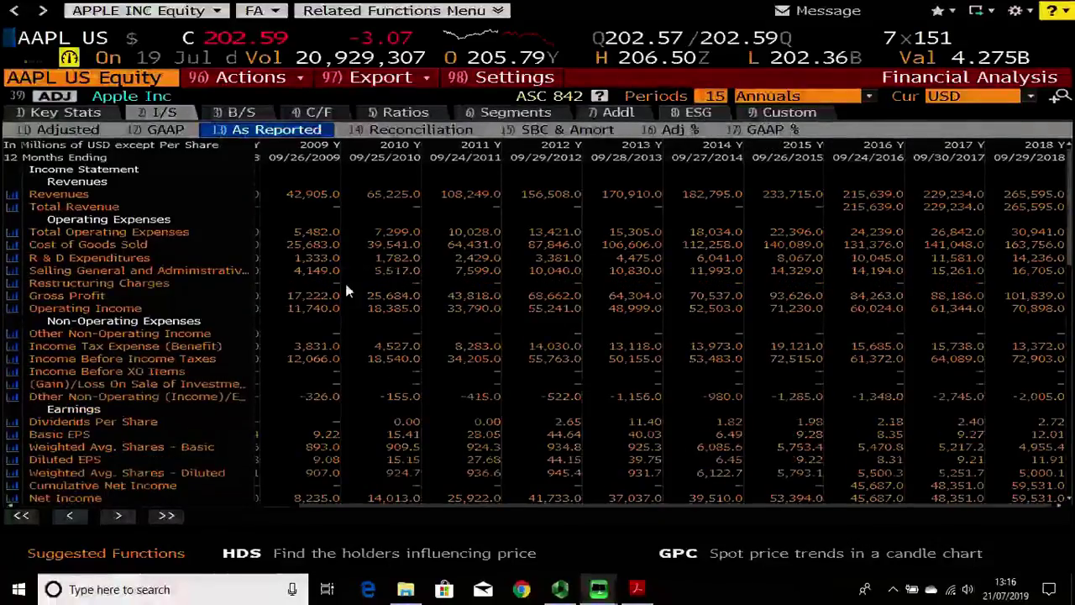
- Scroll the table horizontally to confirm the years run from FY 2004 to FY 2018
{"action": "left_click_drag", "start_coordinate": [705, 507], "coordinate": [368, 509]}
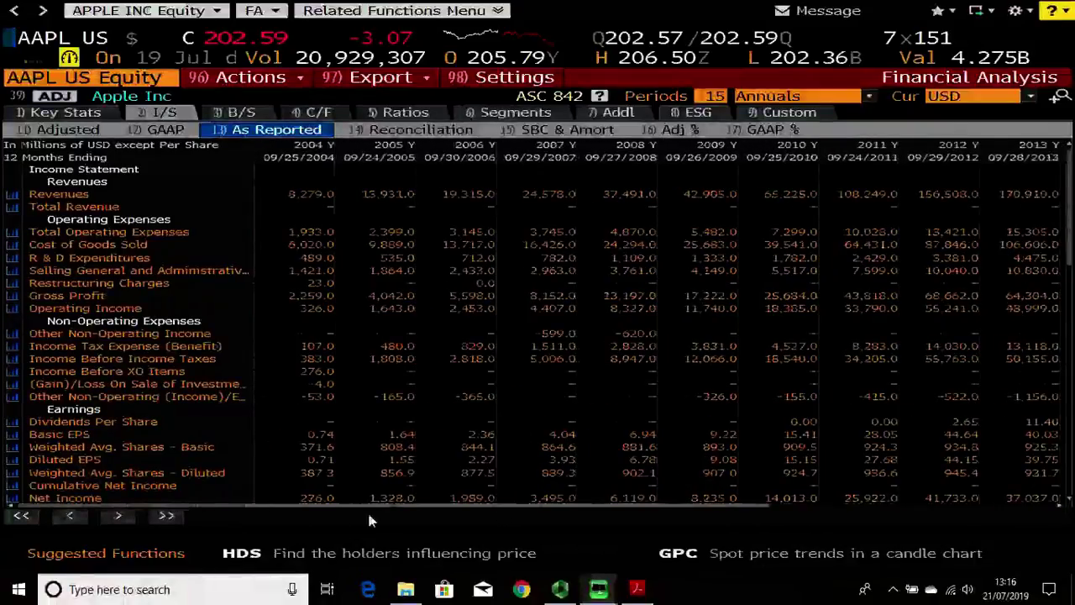
{"action": "left_click_drag", "start_coordinate": [636, 496], "coordinate": [962, 511]}
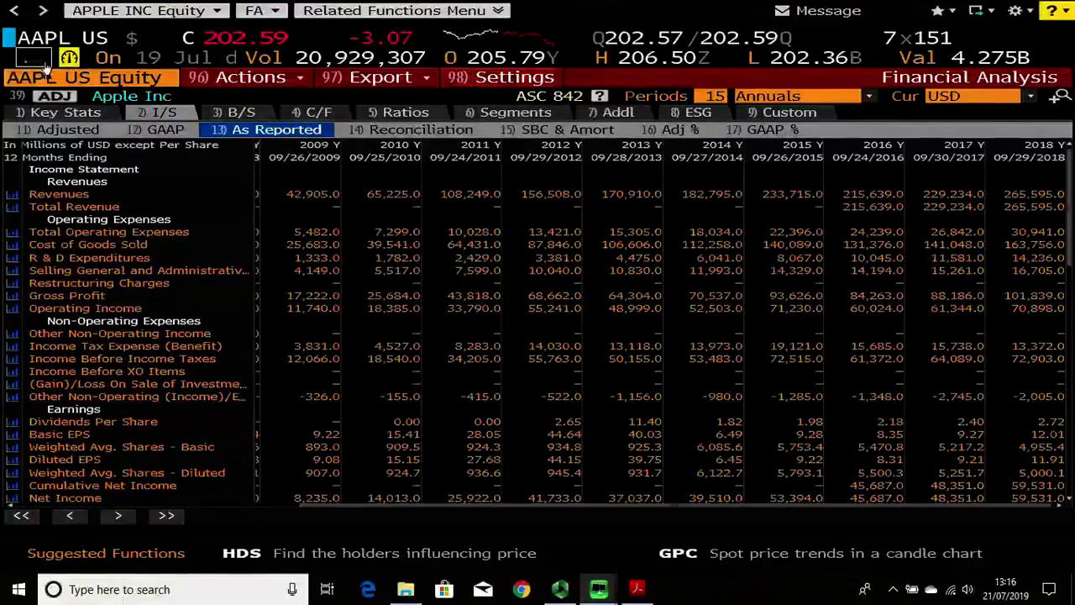
{"action": "mouse_move", "coordinate": [31, 73]}
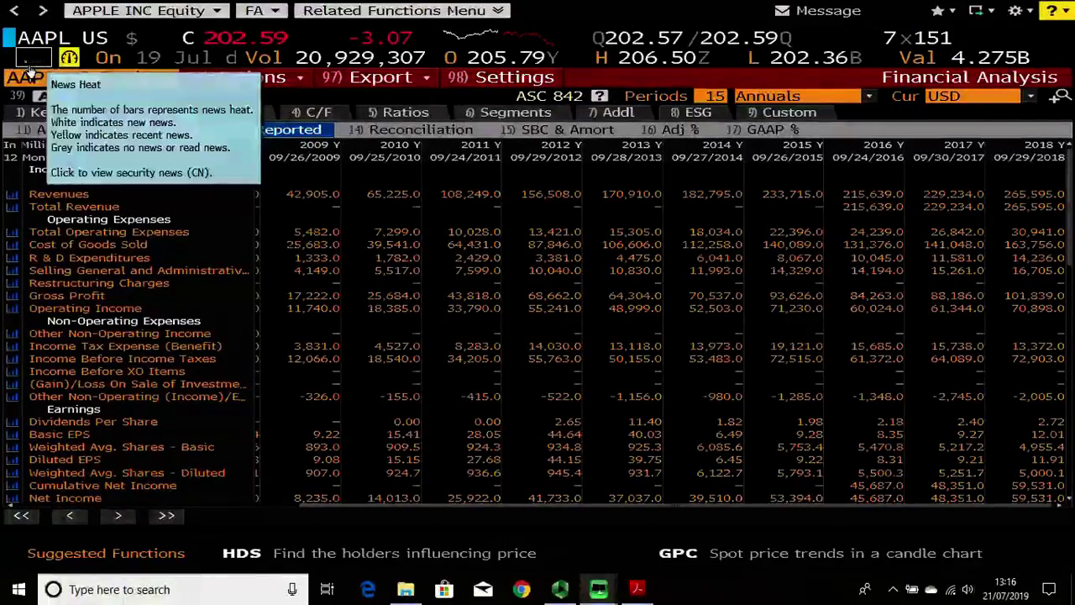
{"action": "left_click", "coordinate": [14, 12]}
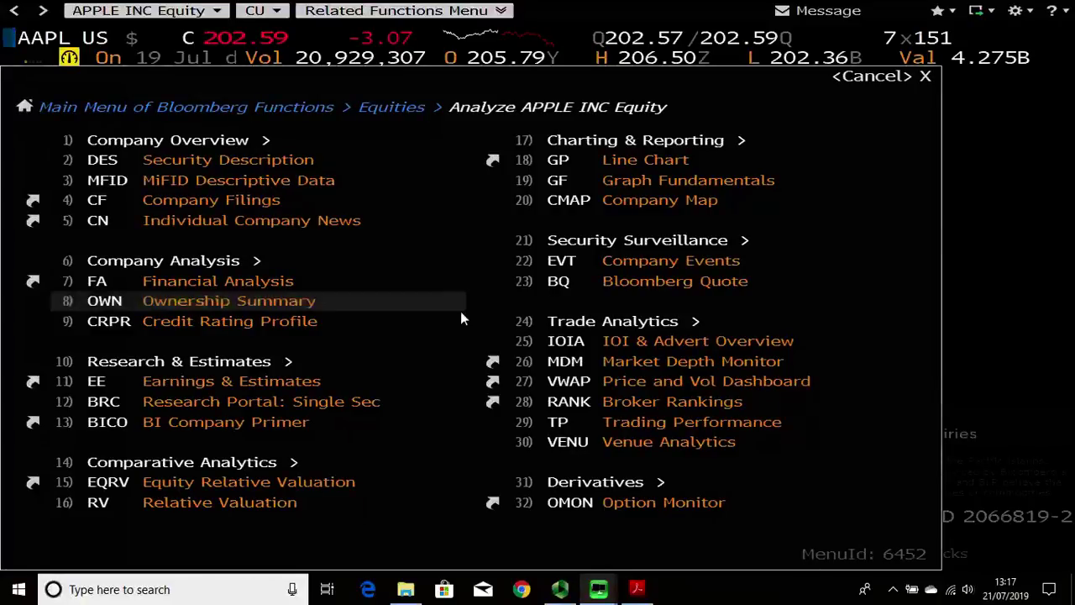
- Open Apple's GP Line Chart and switch it to a one-day intraday view
{"action": "left_click", "coordinate": [634, 168]}
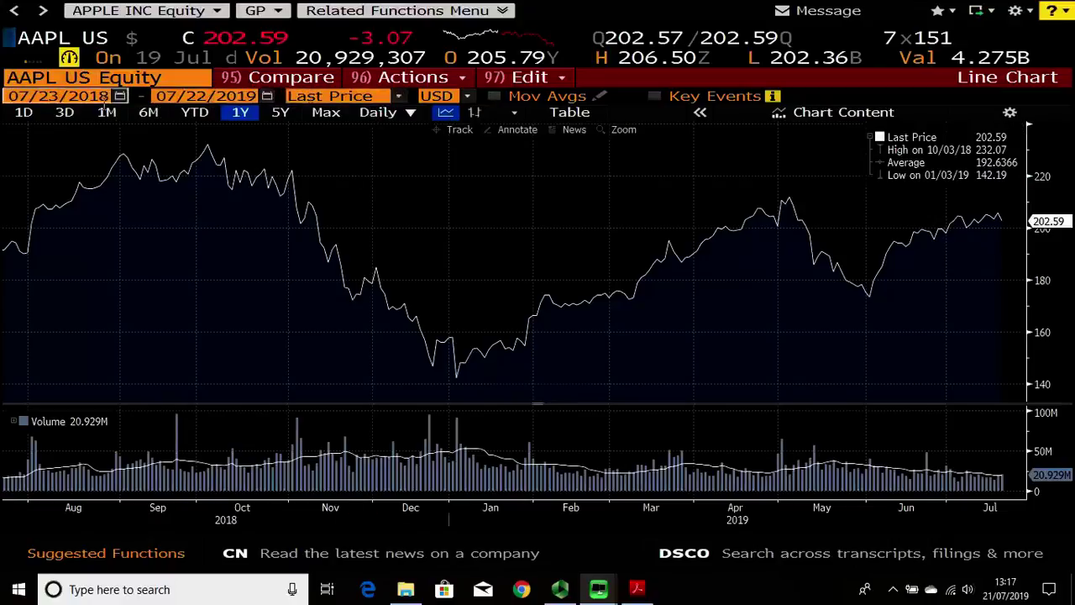
{"action": "left_click", "coordinate": [24, 113]}
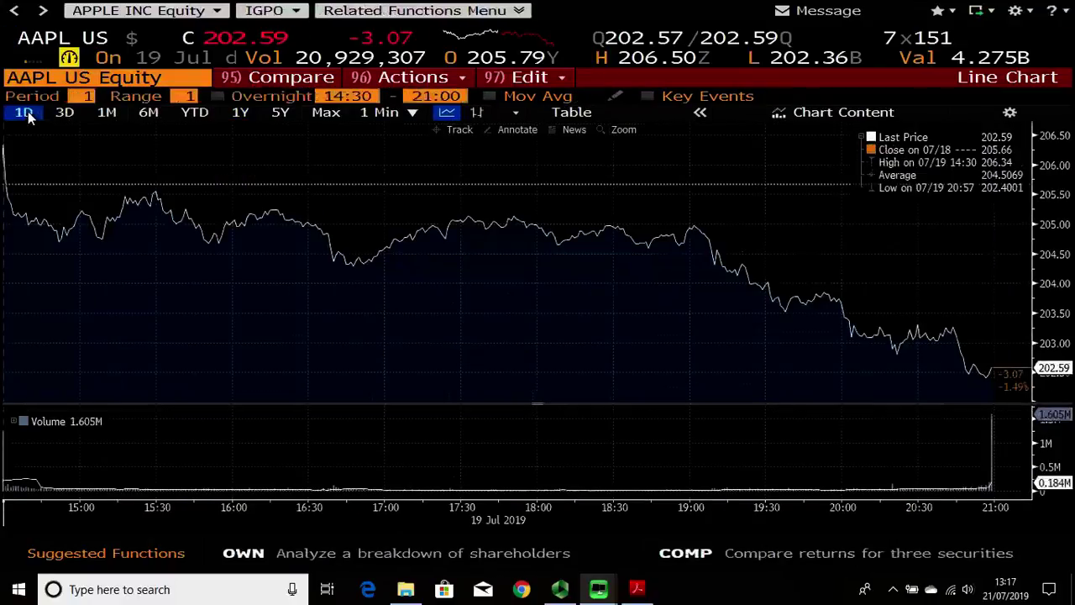
- View Apple's price history from a 03/31/2010 start date, then return to the 1Y daily range
{"action": "left_click", "coordinate": [313, 113]}
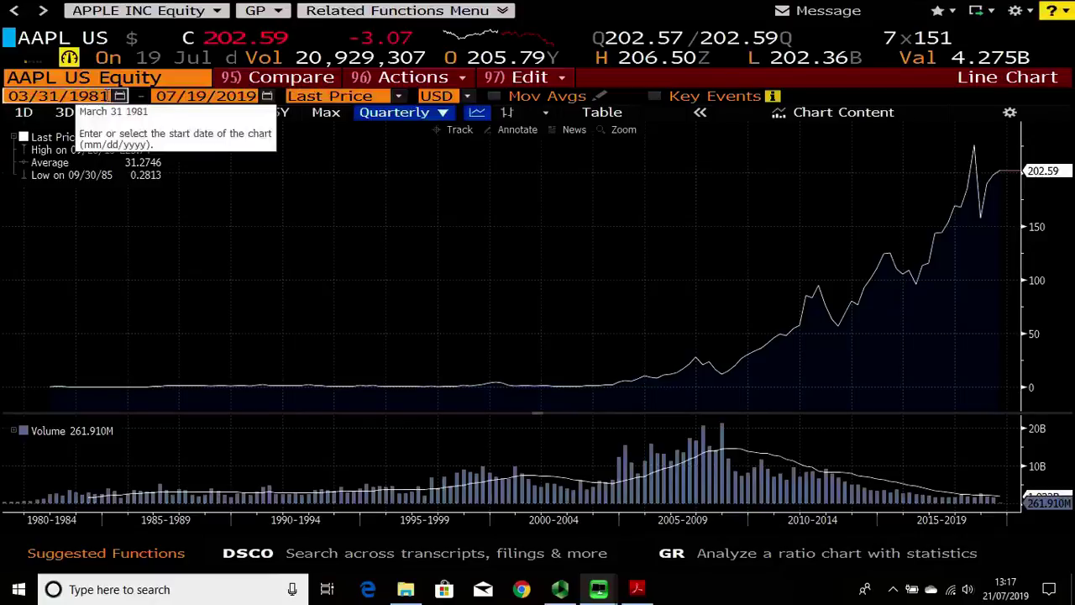
{"action": "left_click", "coordinate": [94, 96]}
{"action": "left_click", "coordinate": [120, 95]}
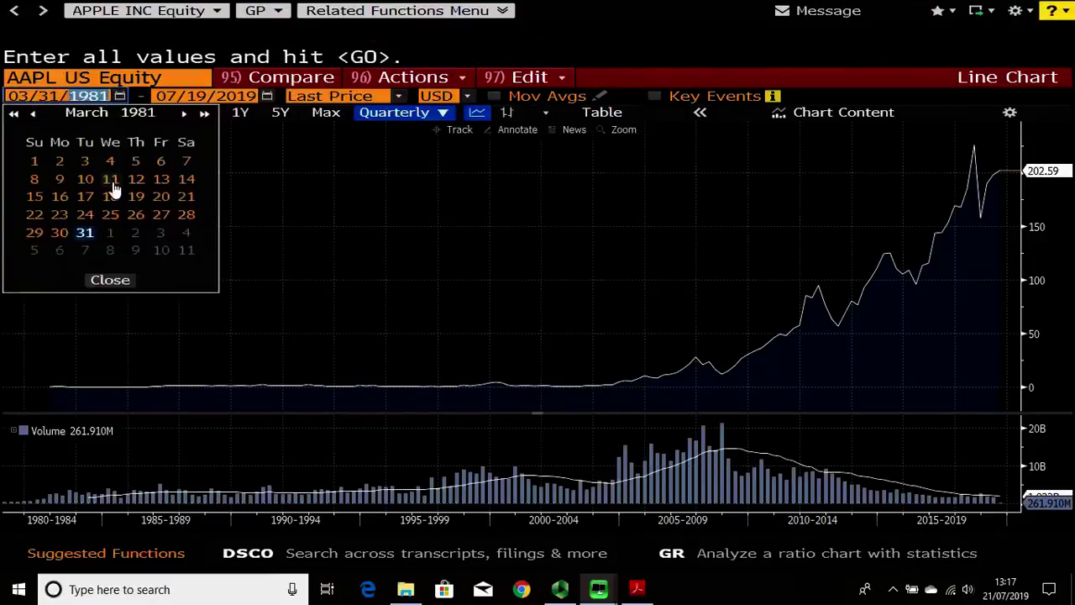
{"action": "type", "text": "2"}
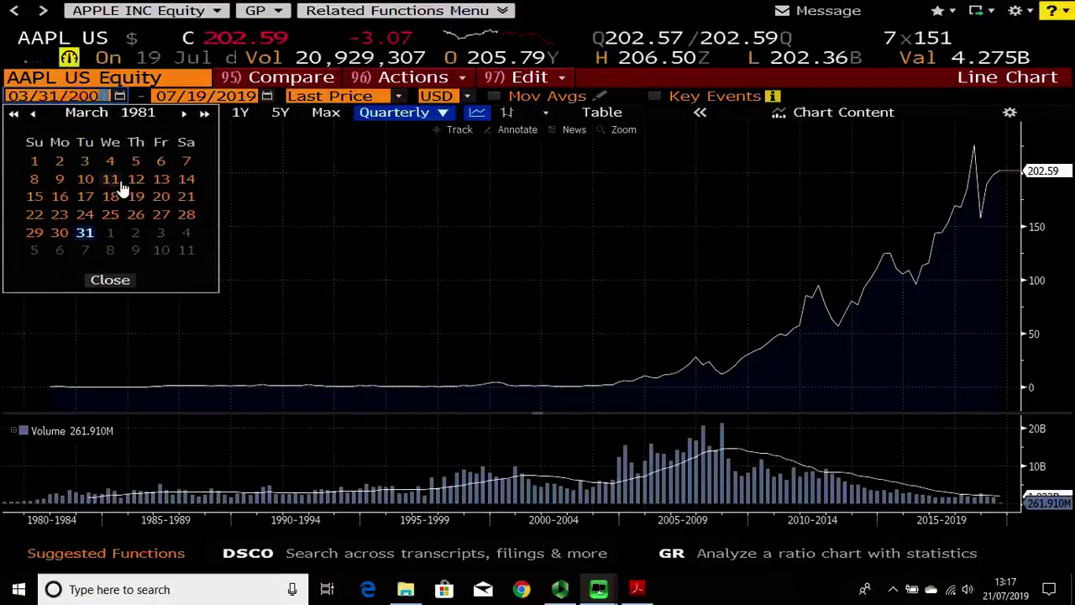
{"action": "type", "text": "00"}
{"action": "key", "text": "BackSpace"}
{"action": "key", "text": "BackSpace"}
{"action": "key", "text": "BackSpace"}
{"action": "type", "text": "10"}
{"action": "key", "text": "Return"}
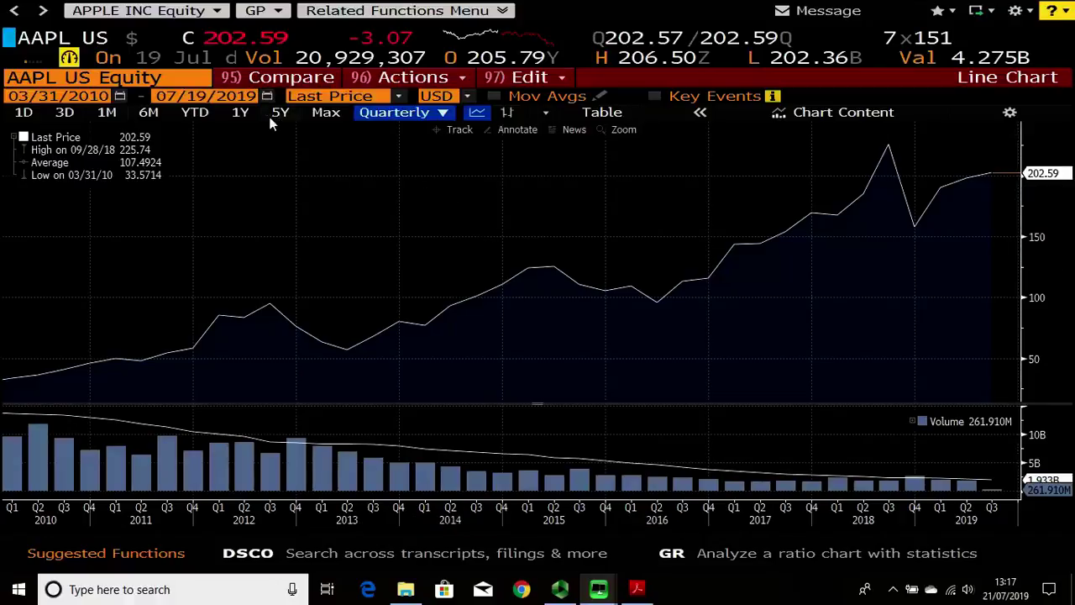
{"action": "left_click", "coordinate": [239, 113]}
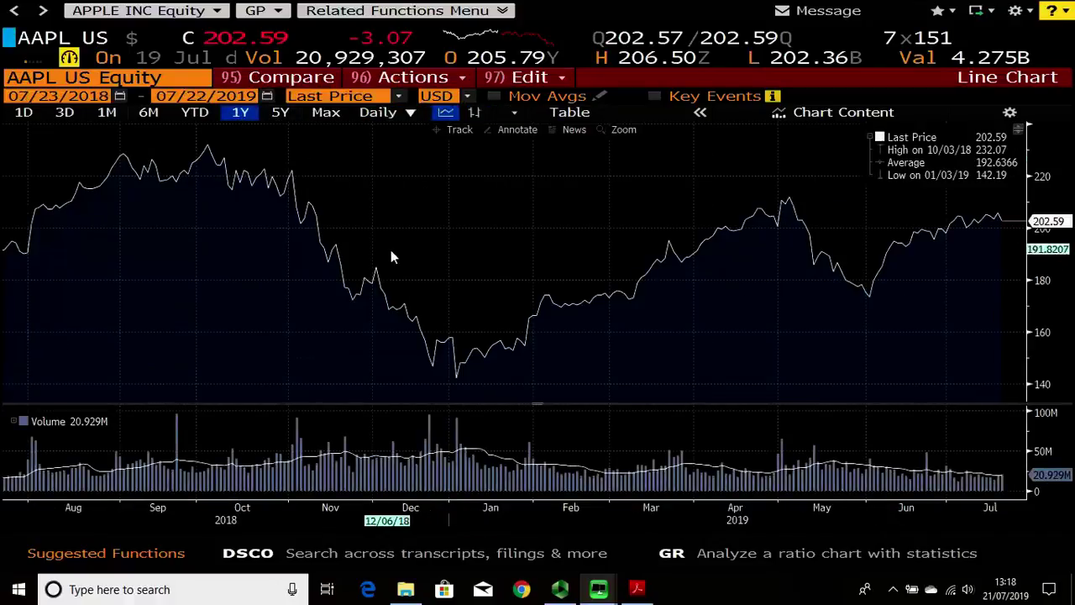
- Measure AAPL's percent drop from the October peak to mid-December (-38.73%)
{"action": "left_click", "coordinate": [493, 133]}
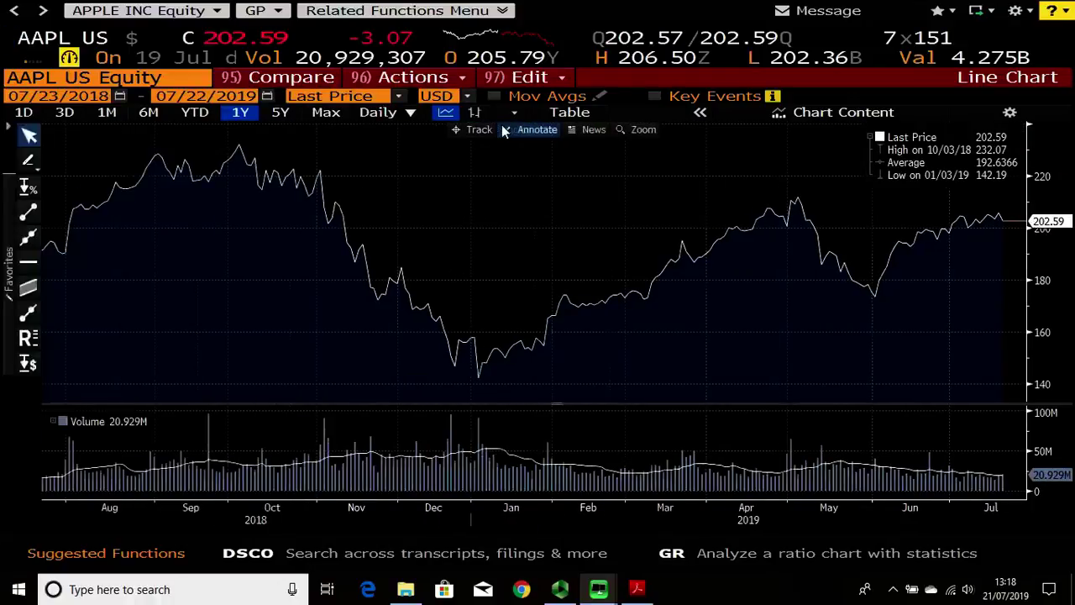
{"action": "left_click", "coordinate": [28, 190]}
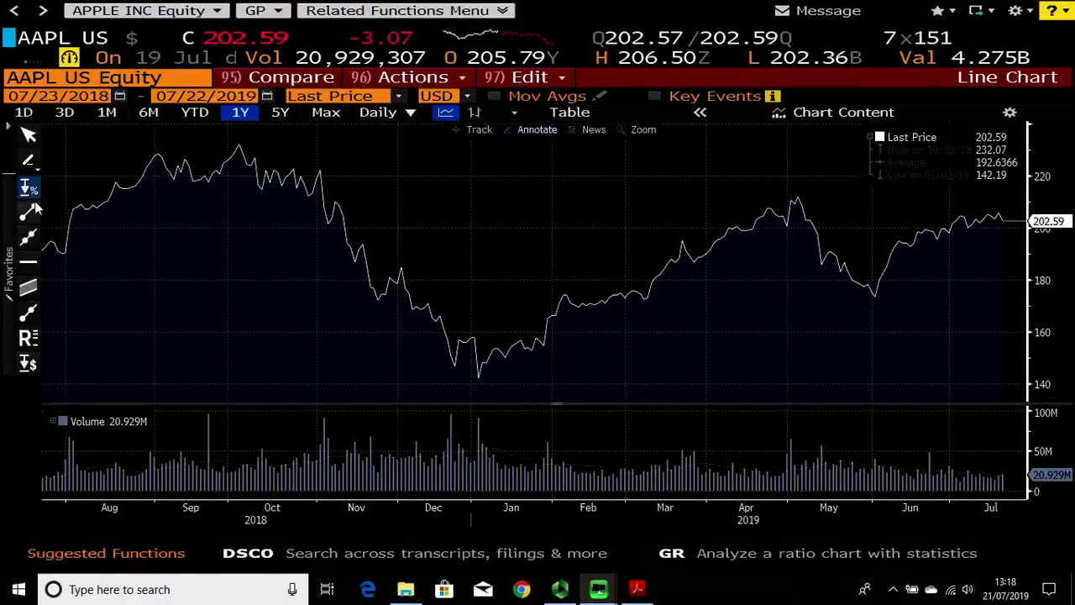
{"action": "mouse_move", "coordinate": [240, 146]}
{"action": "left_mouse_down"}
{"action": "mouse_move", "coordinate": [324, 245]}
{"action": "mouse_move", "coordinate": [432, 331]}
{"action": "mouse_move", "coordinate": [446, 362]}
{"action": "mouse_move", "coordinate": [485, 380]}
{"action": "left_mouse_up"}
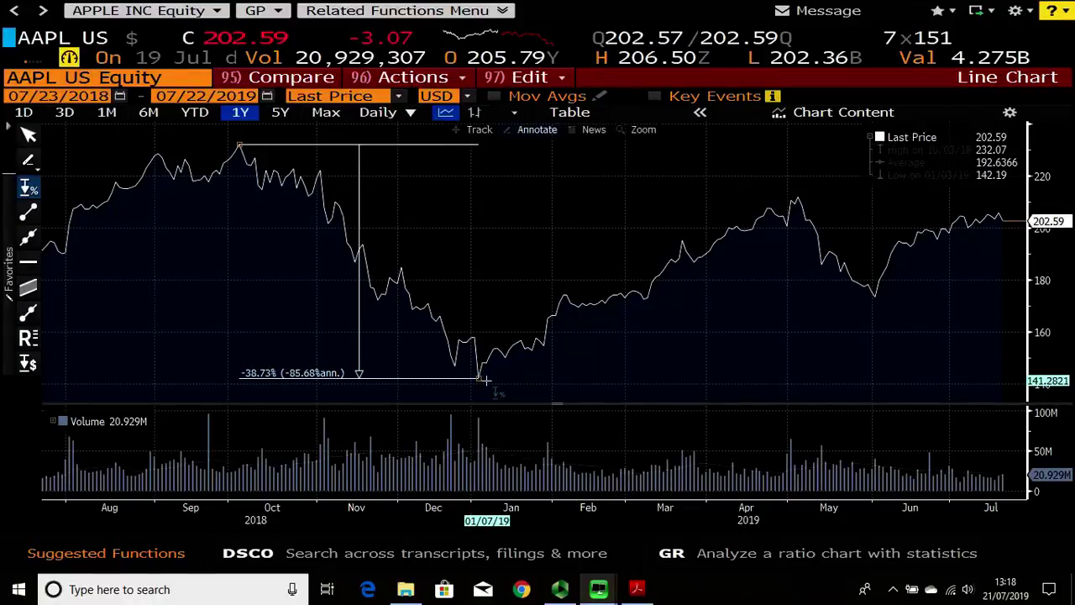
- Draw a trend channel along the October–December decline
{"action": "left_click", "coordinate": [28, 289]}
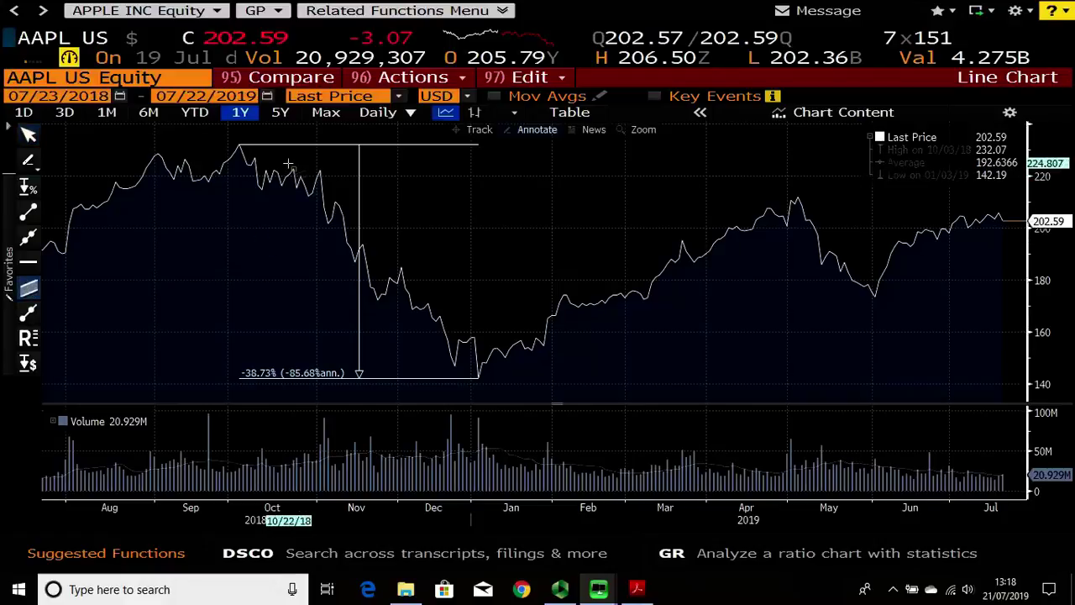
{"action": "mouse_move", "coordinate": [288, 164]}
{"action": "left_mouse_down"}
{"action": "mouse_move", "coordinate": [456, 288]}
{"action": "mouse_move", "coordinate": [475, 337]}
{"action": "left_mouse_up"}
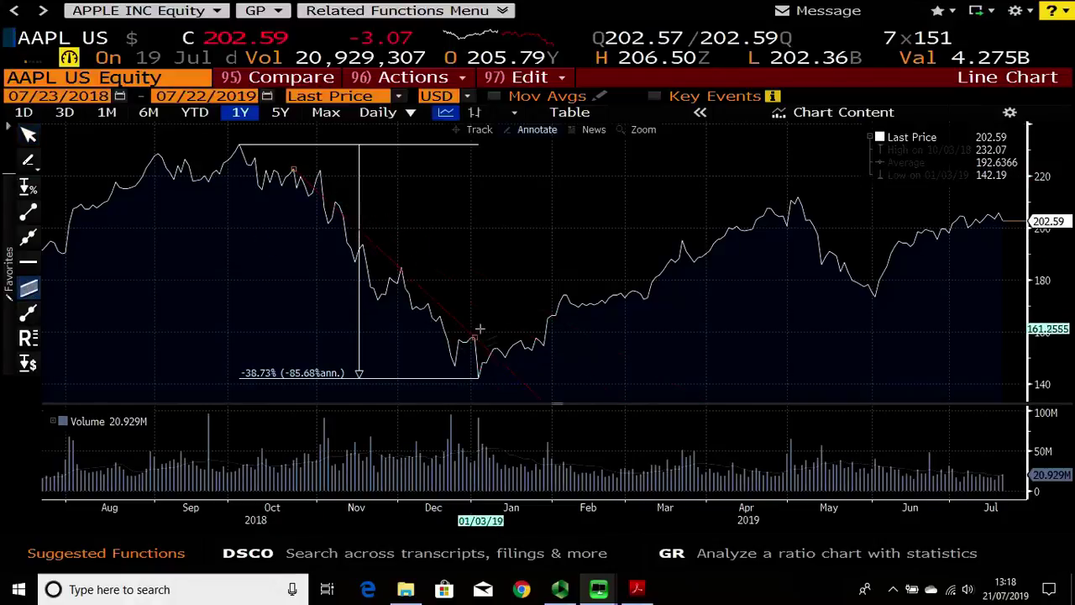
{"action": "left_click", "coordinate": [454, 374]}
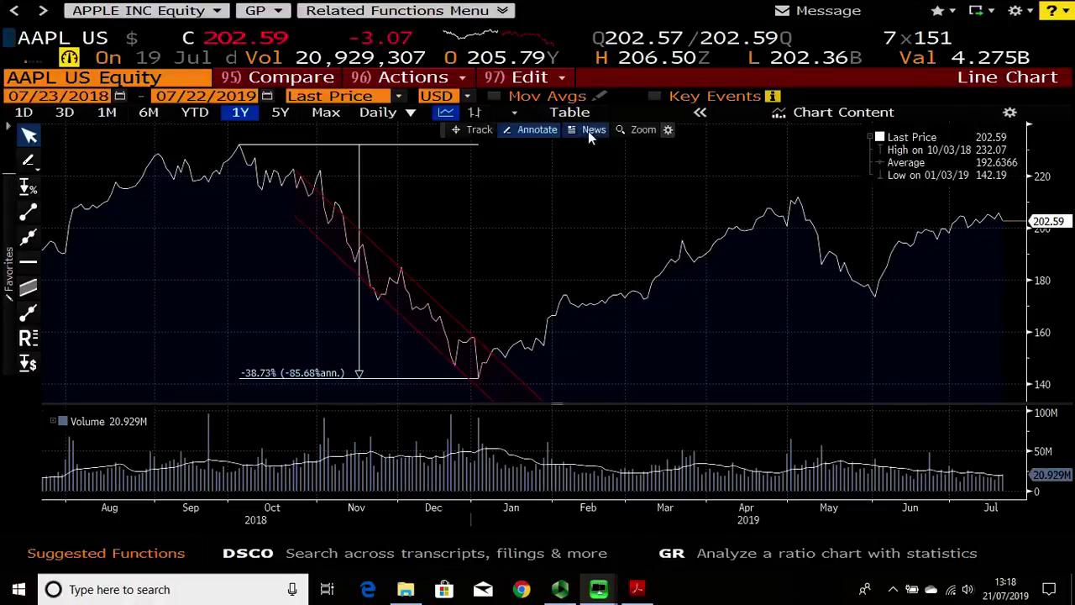
{"action": "left_click", "coordinate": [683, 281]}
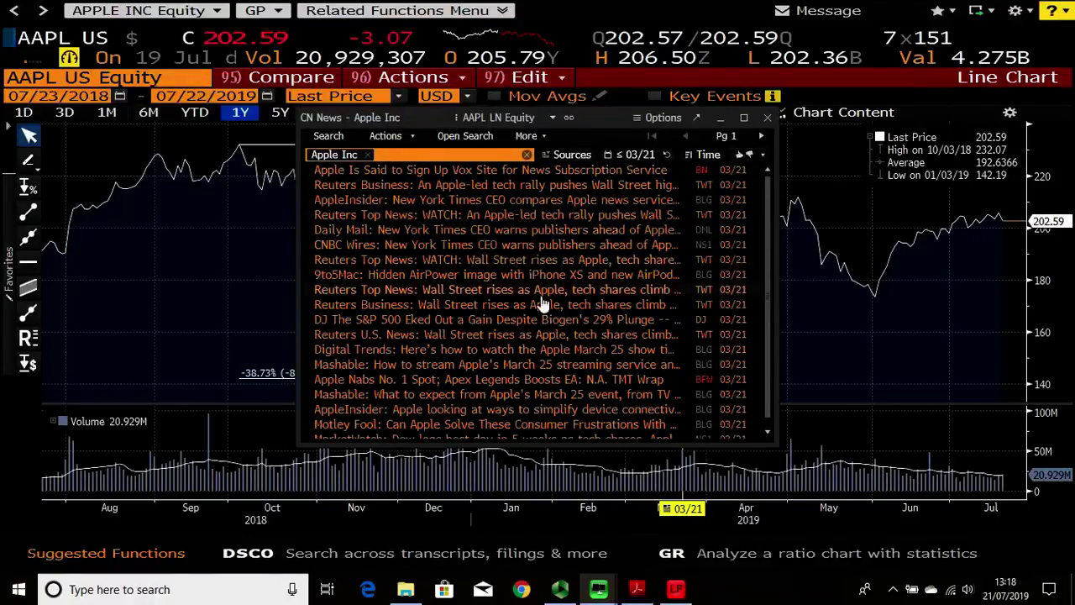
{"action": "left_click", "coordinate": [769, 118]}
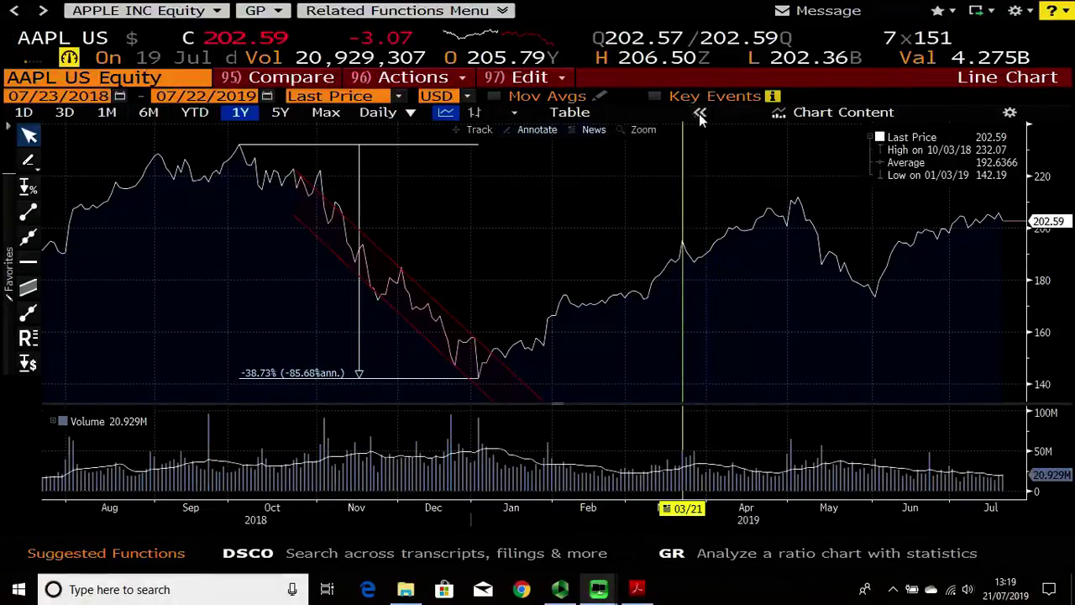
{"action": "left_click", "coordinate": [702, 113]}
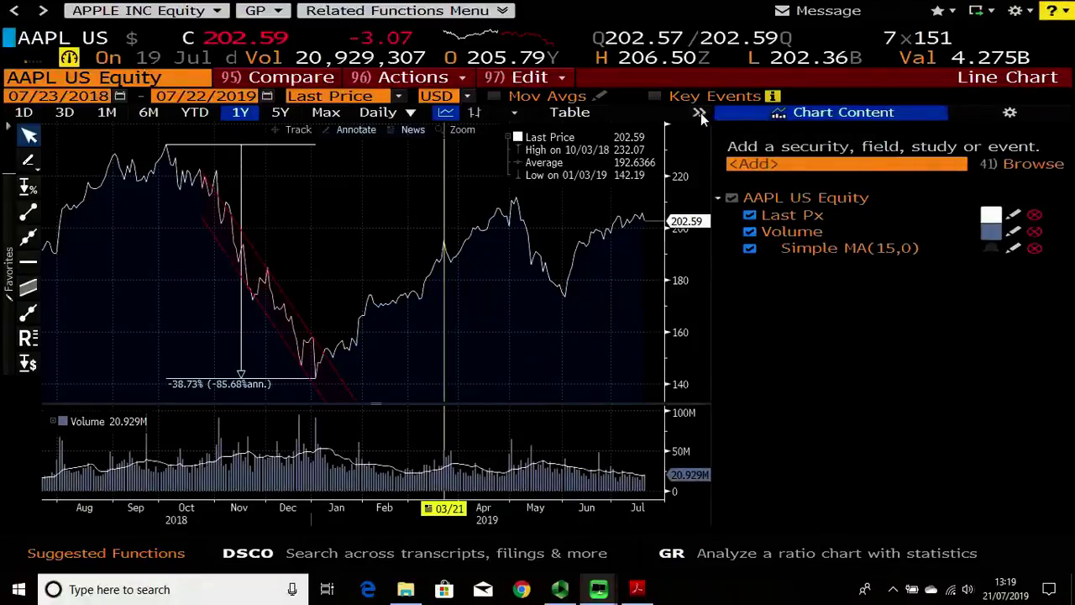
- Add SAMS FP Equity as a comparison security and collapse the chart contents list
{"action": "left_click", "coordinate": [819, 164]}
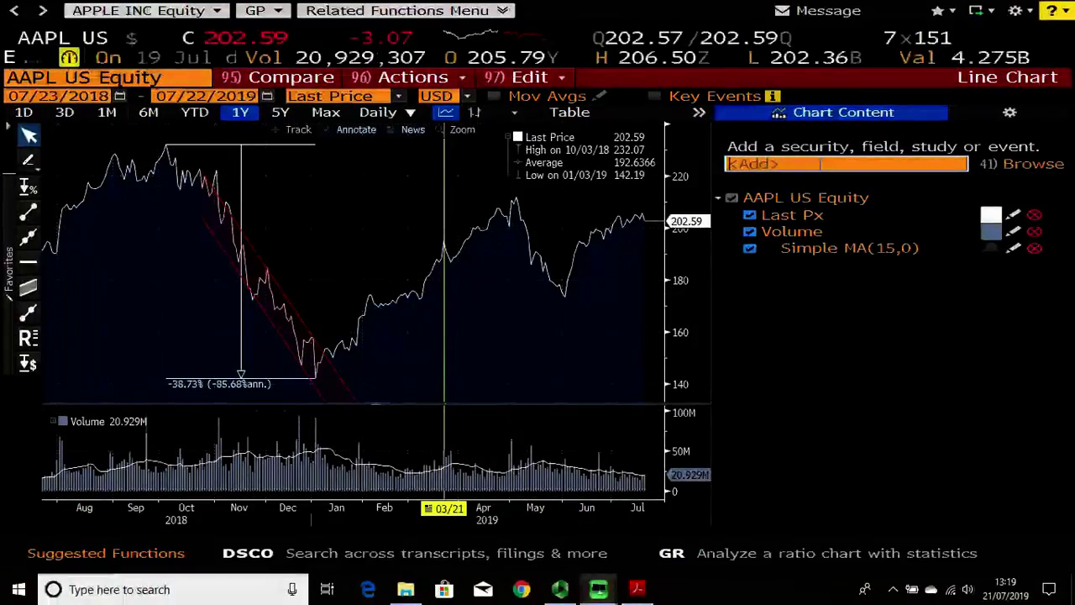
{"action": "type", "text": "mirco"}
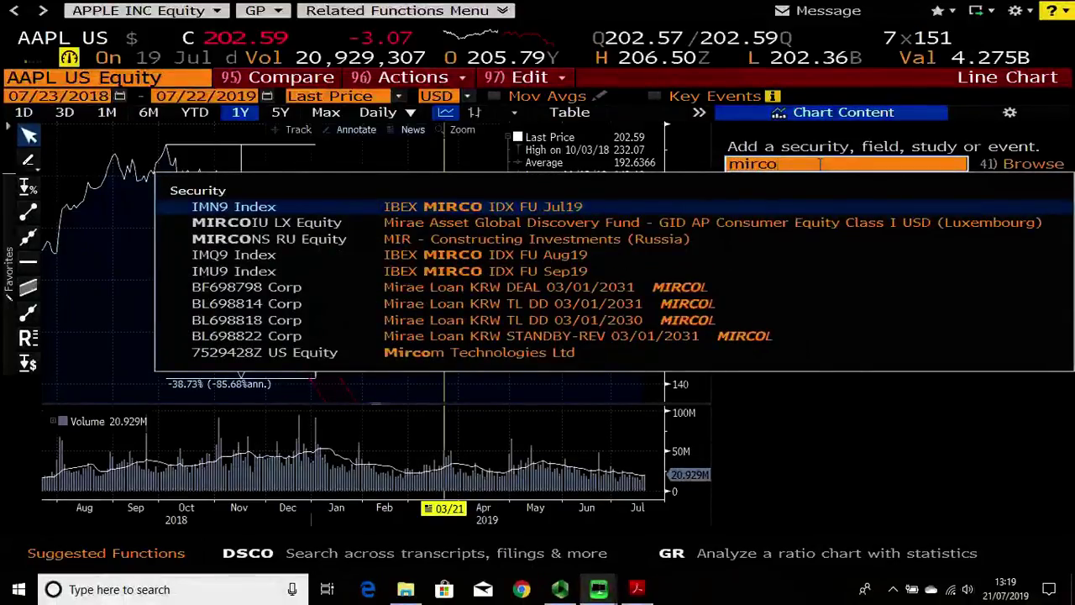
{"action": "key", "text": "BackSpace"}
{"action": "key", "text": "BackSpace"}
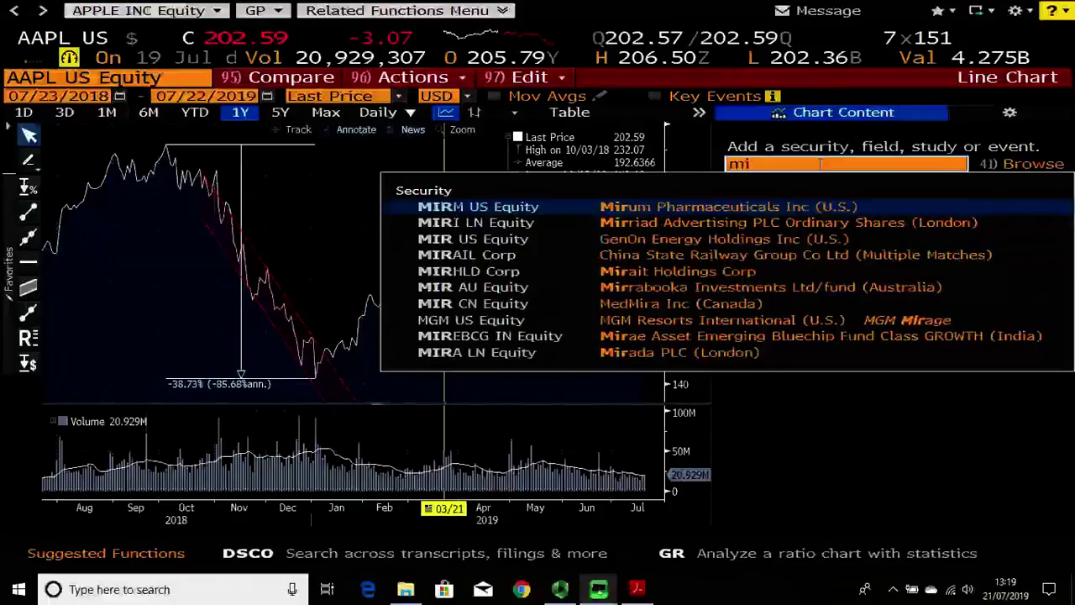
{"action": "key", "text": "BackSpace"}
{"action": "key", "text": "BackSpace"}
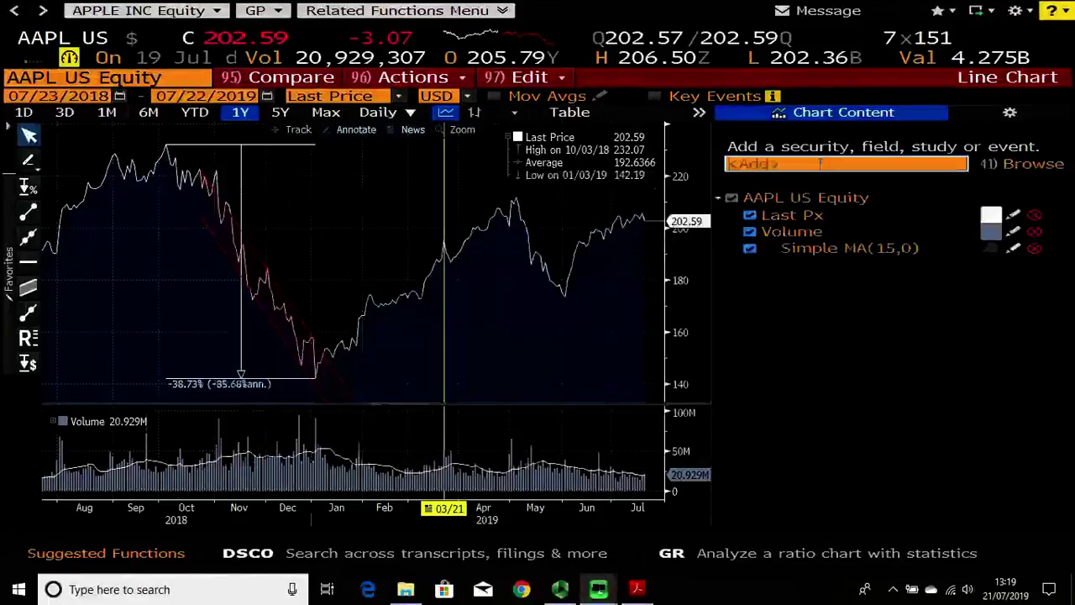
{"action": "type", "text": "sam"}
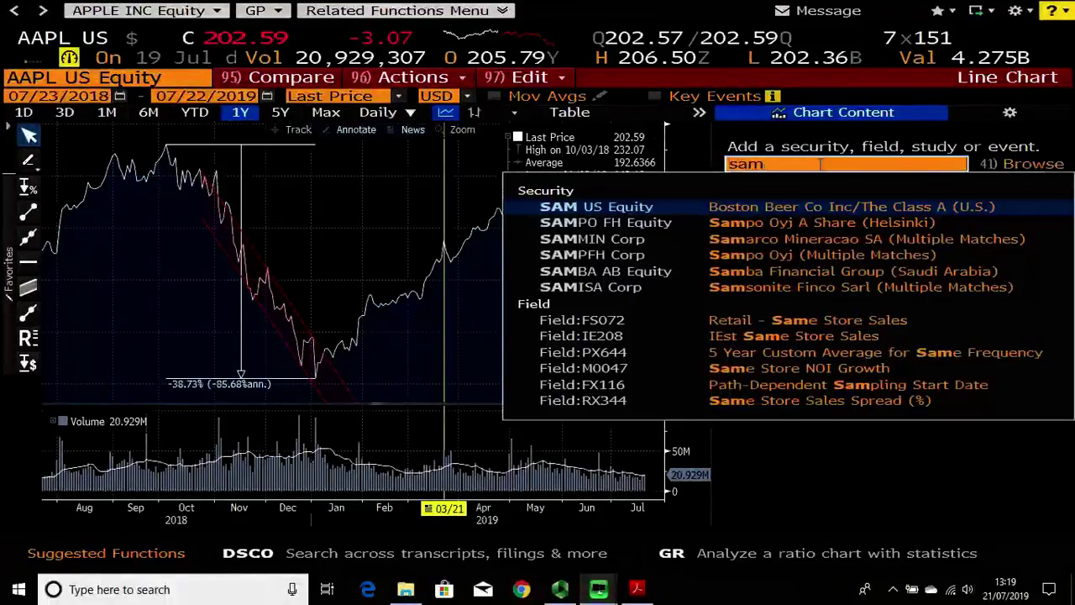
{"action": "type", "text": "s"}
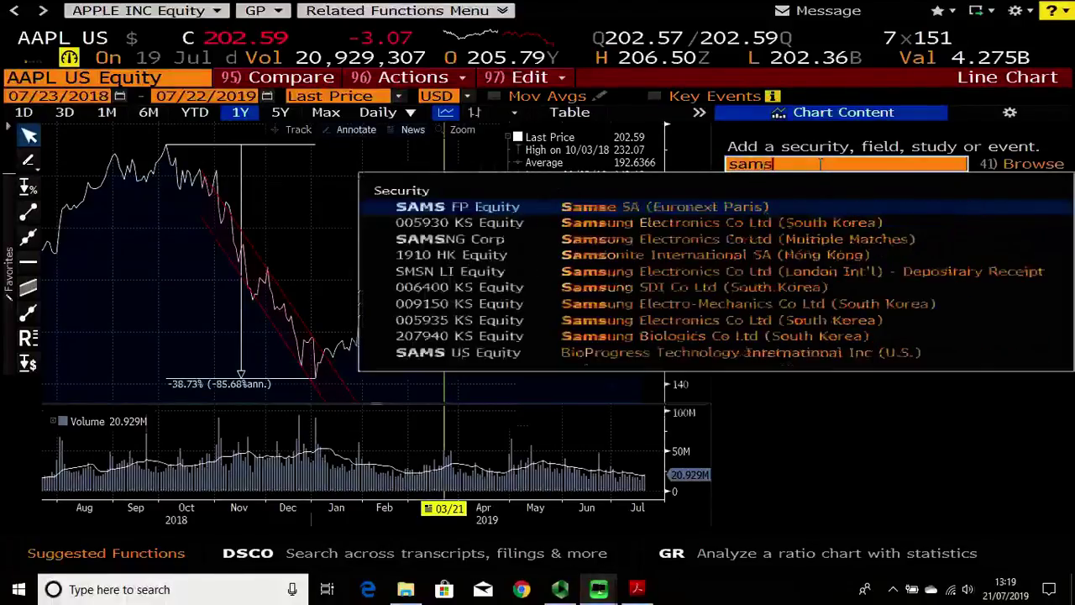
{"action": "left_click", "coordinate": [504, 207]}
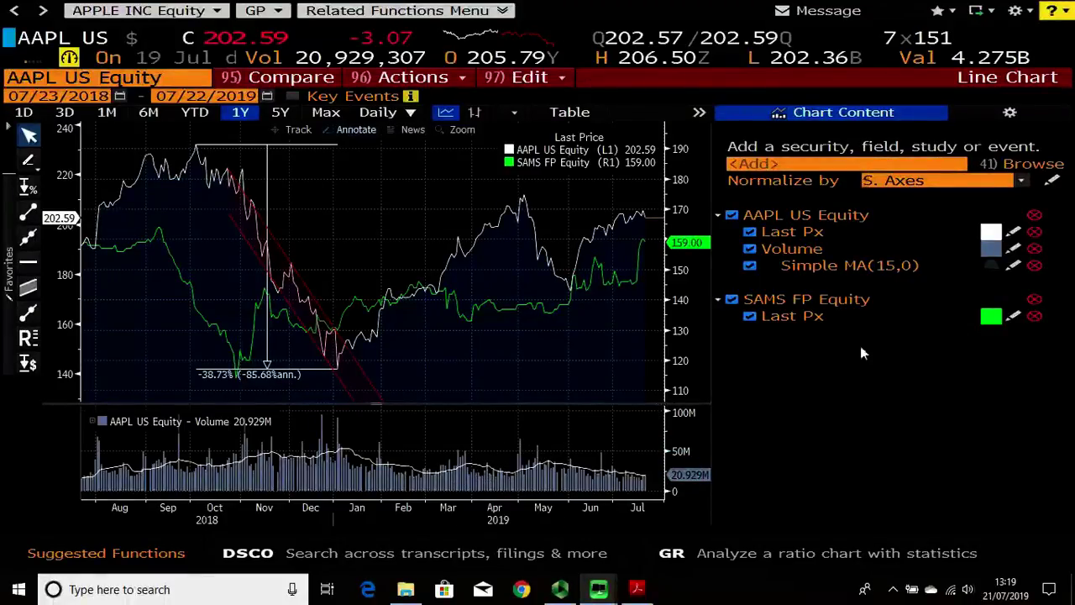
{"action": "left_click", "coordinate": [700, 113]}
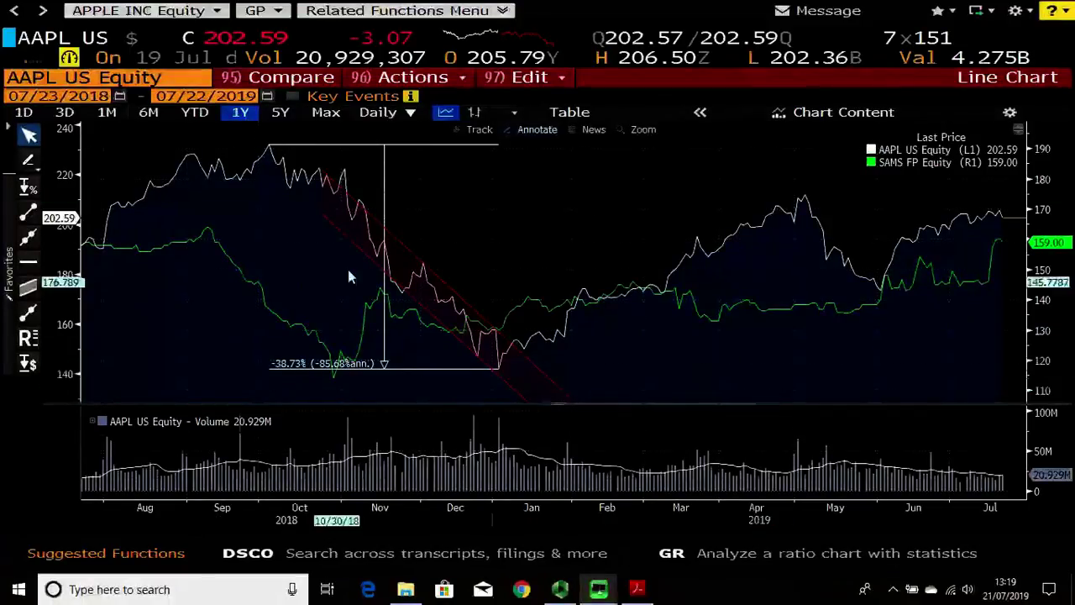
- Look through the chart's Actions list and AAPL series options without changing anything
{"action": "left_click", "coordinate": [453, 77]}
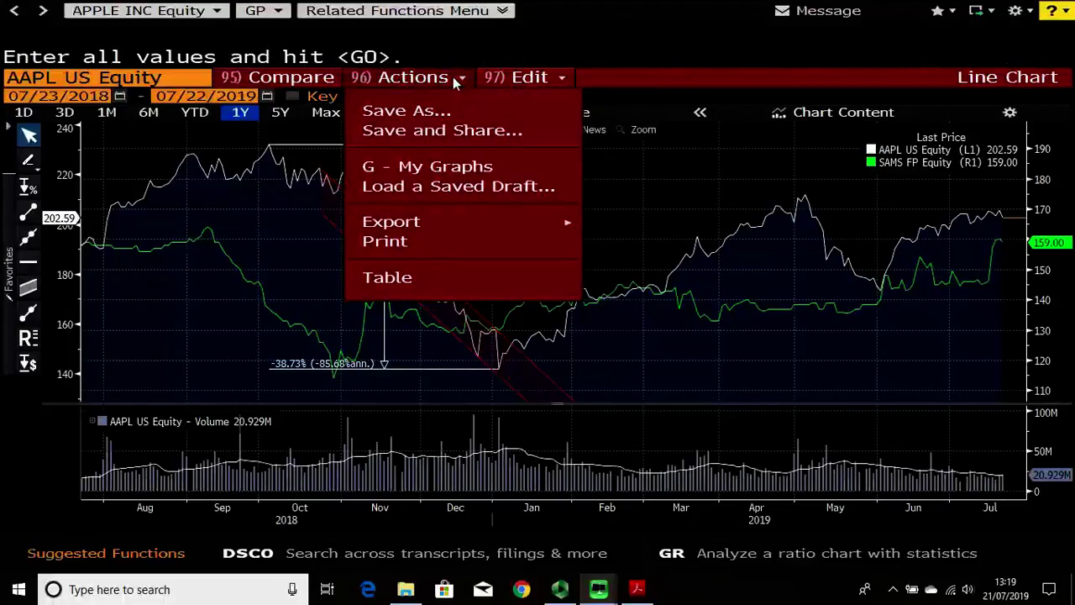
{"action": "left_click", "coordinate": [453, 77]}
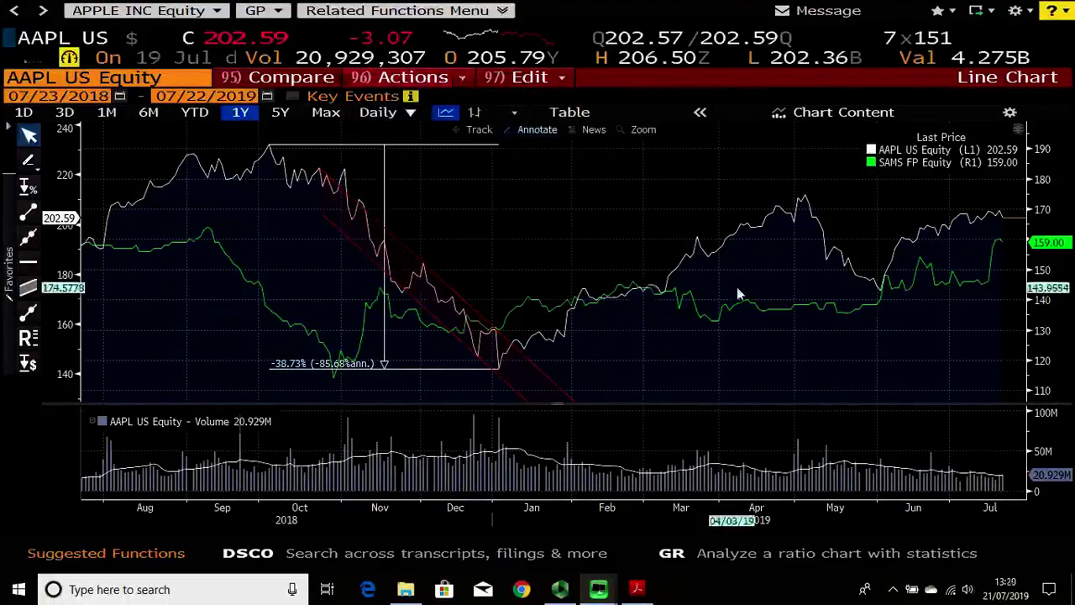
{"action": "right_click", "coordinate": [761, 231]}
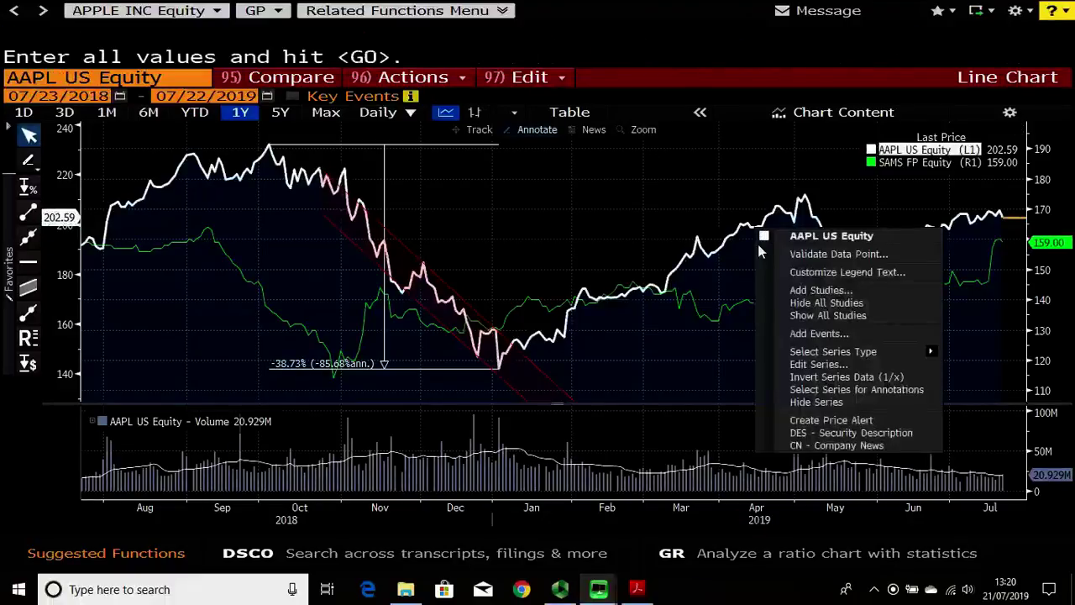
{"action": "left_click", "coordinate": [744, 298]}
- Copy the chart image to the clipboard via Copy/Export Options
{"action": "right_click", "coordinate": [744, 294]}
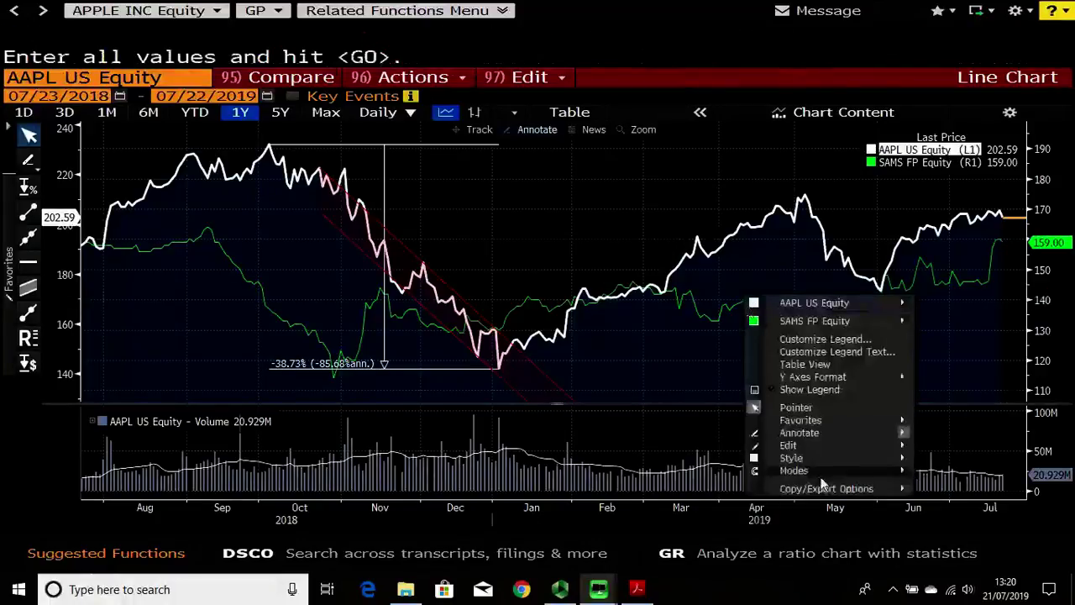
{"action": "mouse_move", "coordinate": [896, 491]}
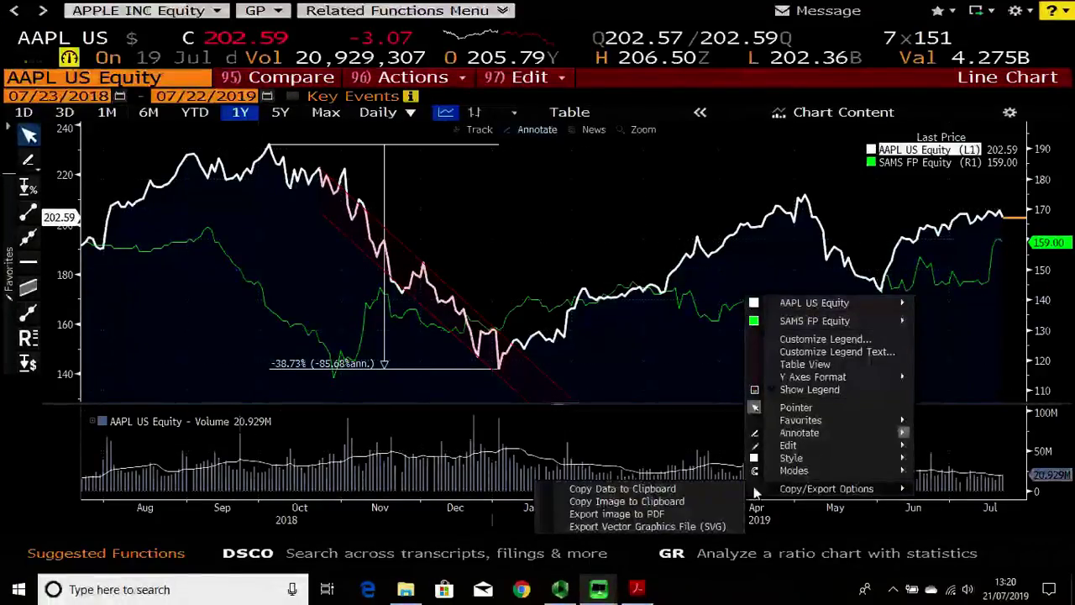
{"action": "left_click", "coordinate": [660, 494]}
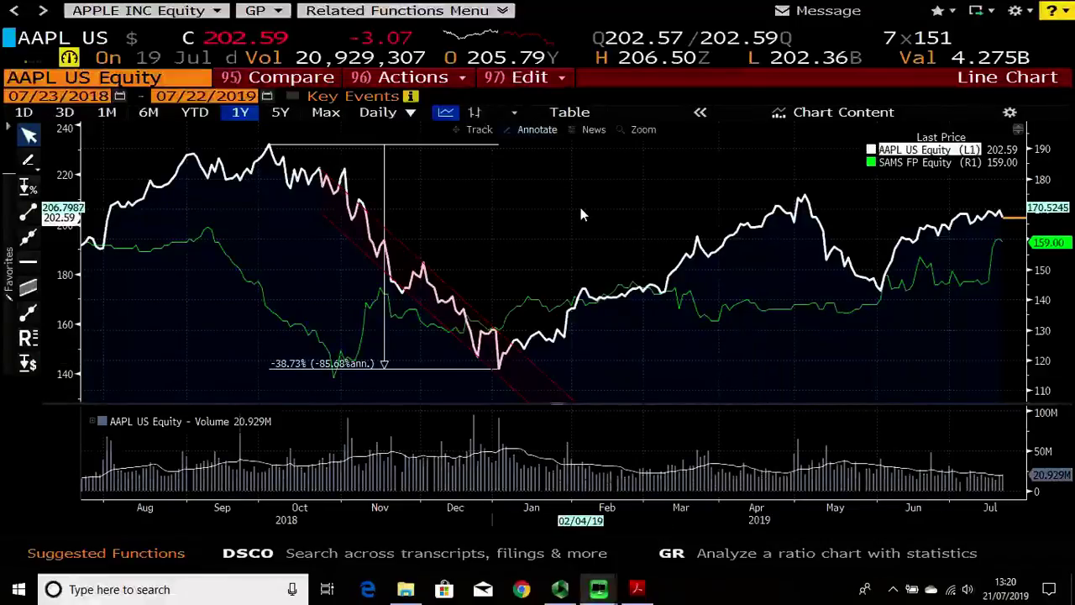
- Show the chart as a daily data table, then load the MAIN function menu
{"action": "left_click", "coordinate": [570, 118]}
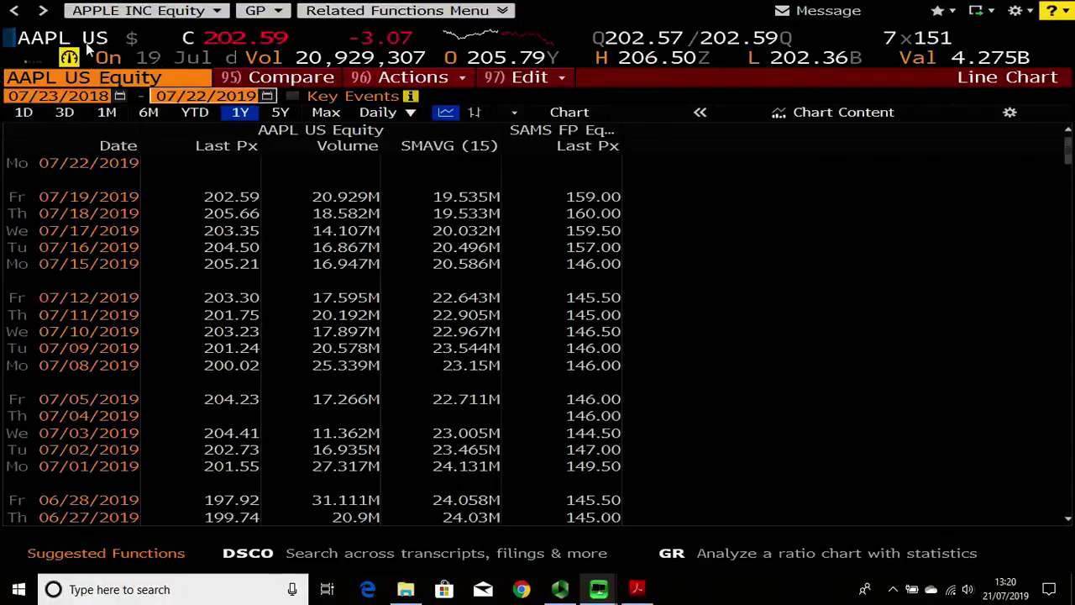
{"action": "left_click", "coordinate": [15, 39]}
{"action": "type", "text": "MAIN"}
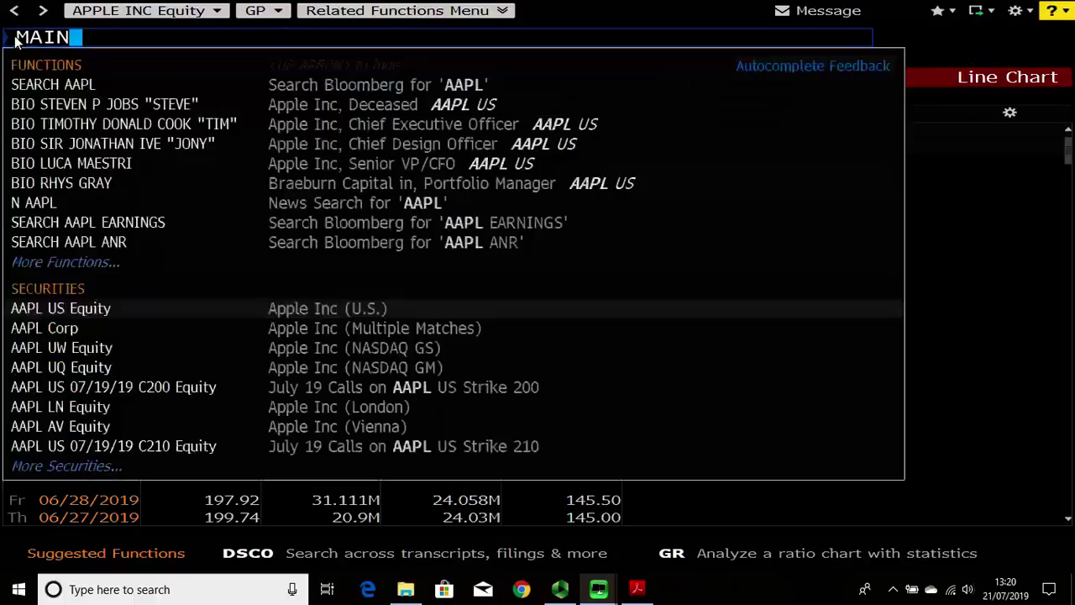
{"action": "key", "text": "Return"}
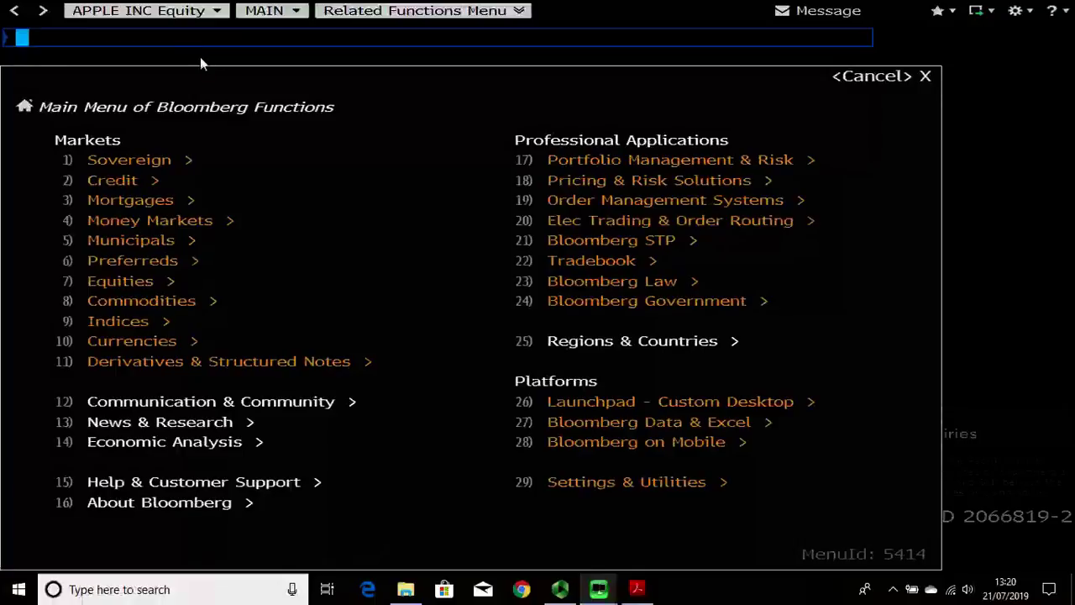